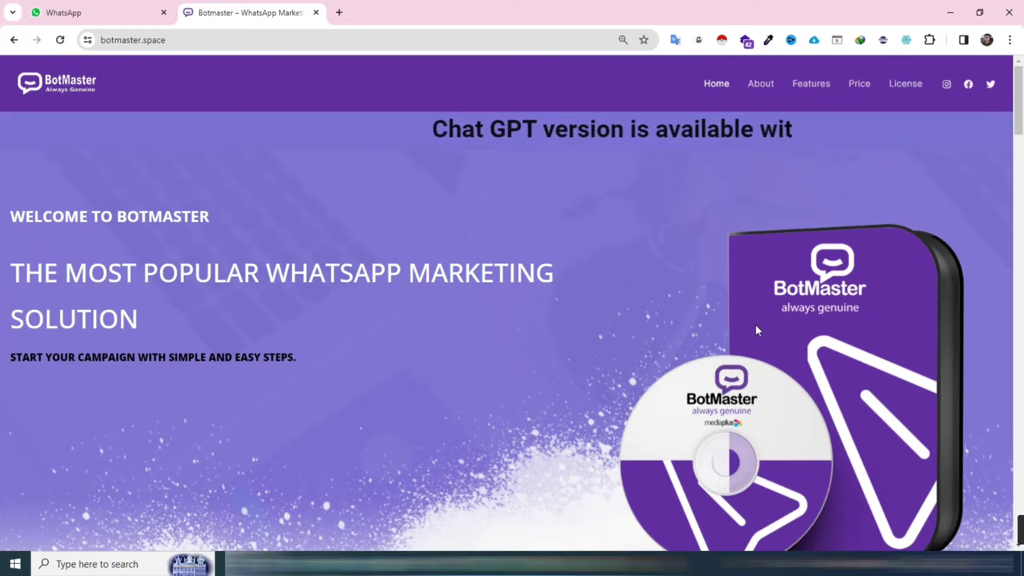
Scroll down botmaster.space to the Creative Design, Easy to Use and Best User Experience features
scroll(755, 325, "down", 2)
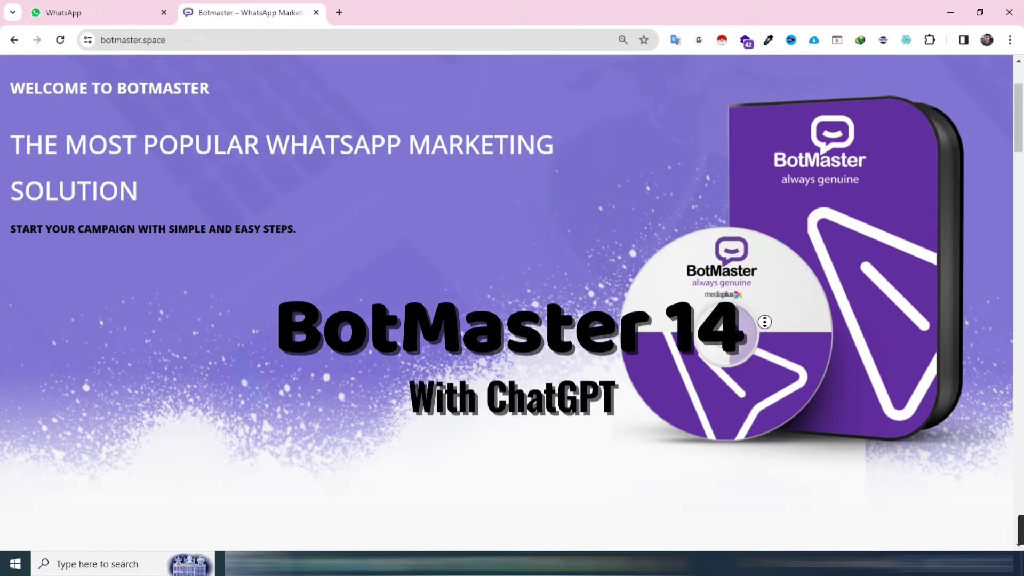
scroll(765, 340, "down", 1)
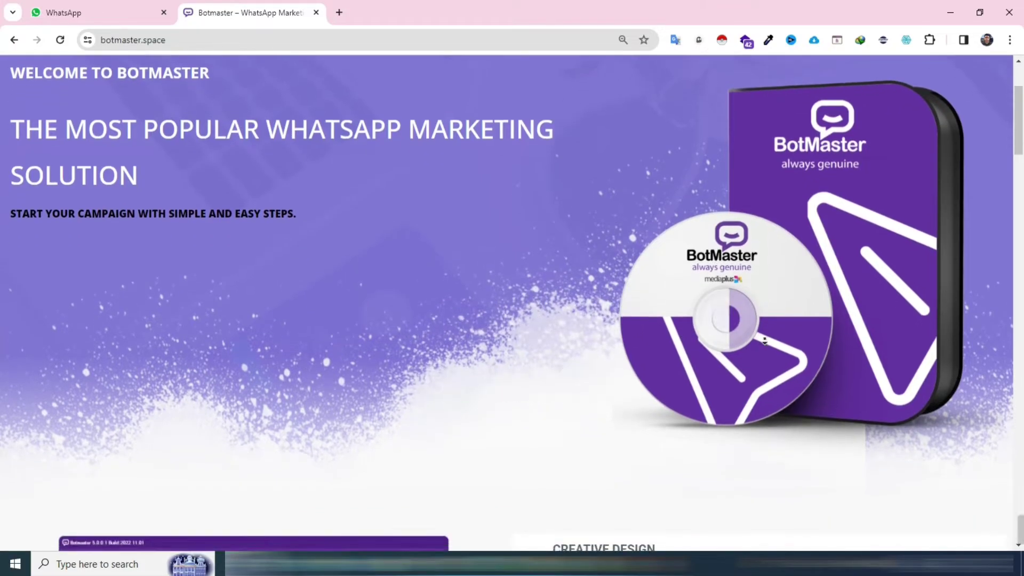
scroll(765, 340, "down", 2)
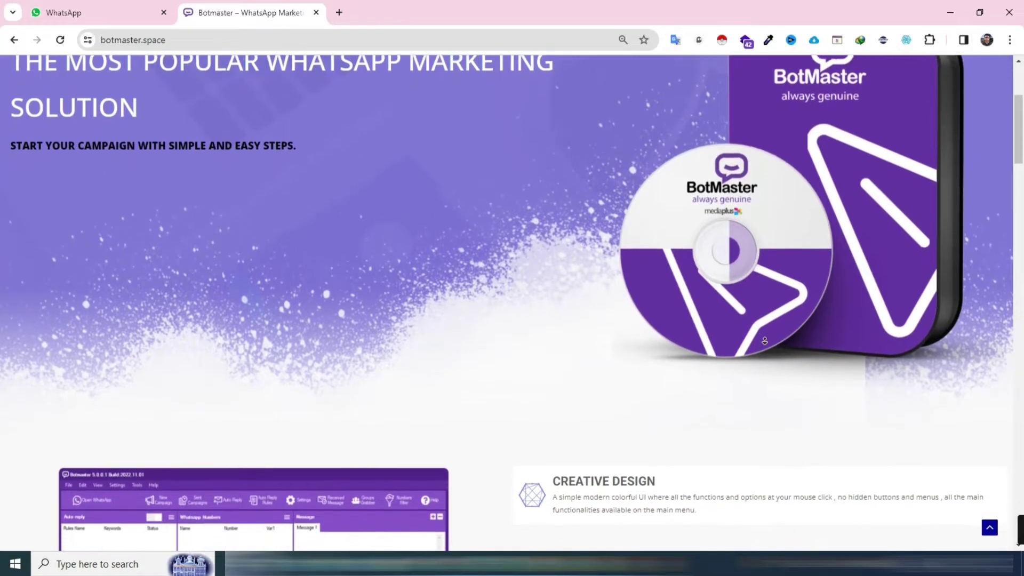
scroll(765, 340, "down", 2)
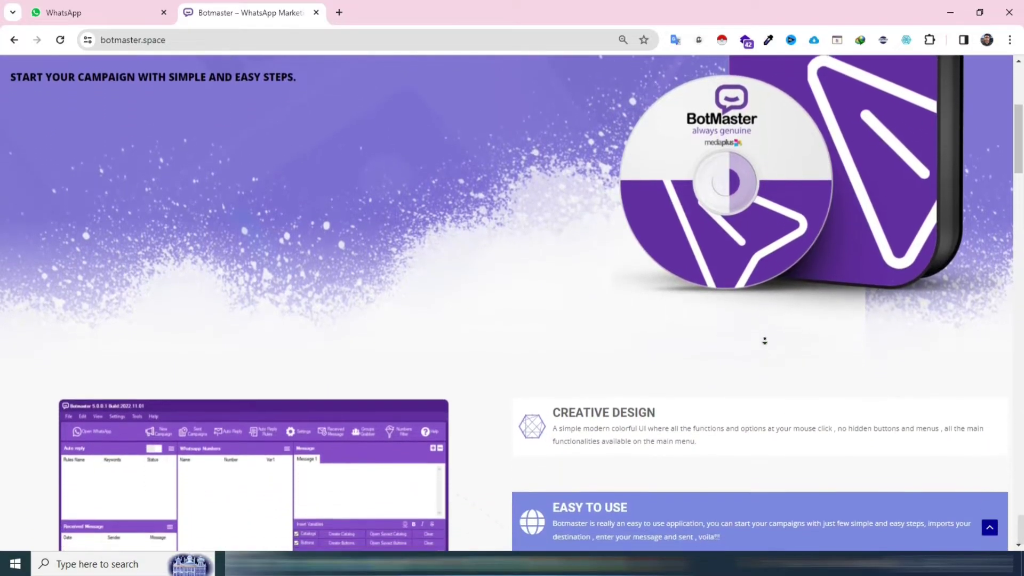
scroll(765, 340, "down", 2)
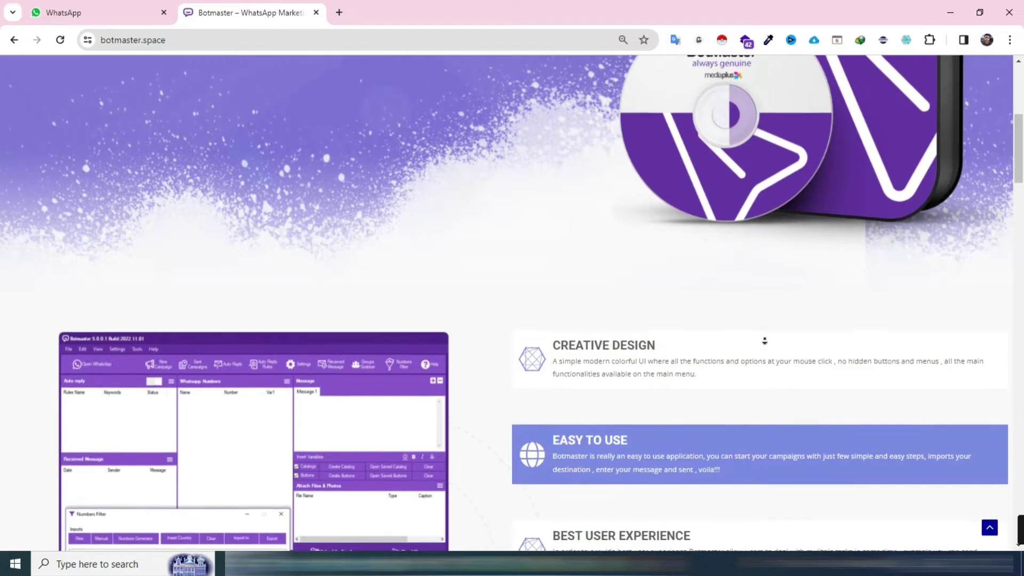
scroll(765, 340, "down", 2)
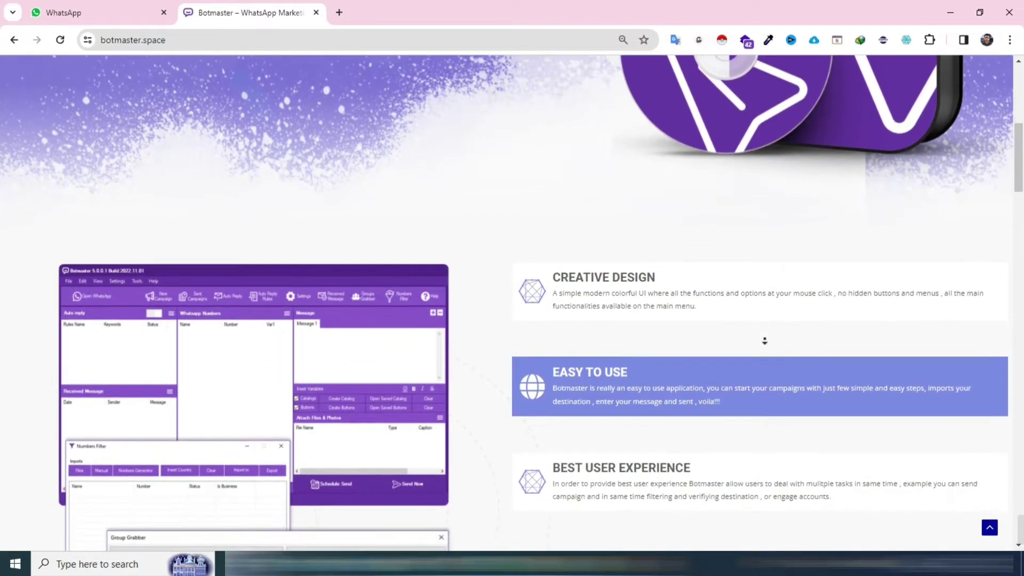
scroll(765, 340, "down", 2)
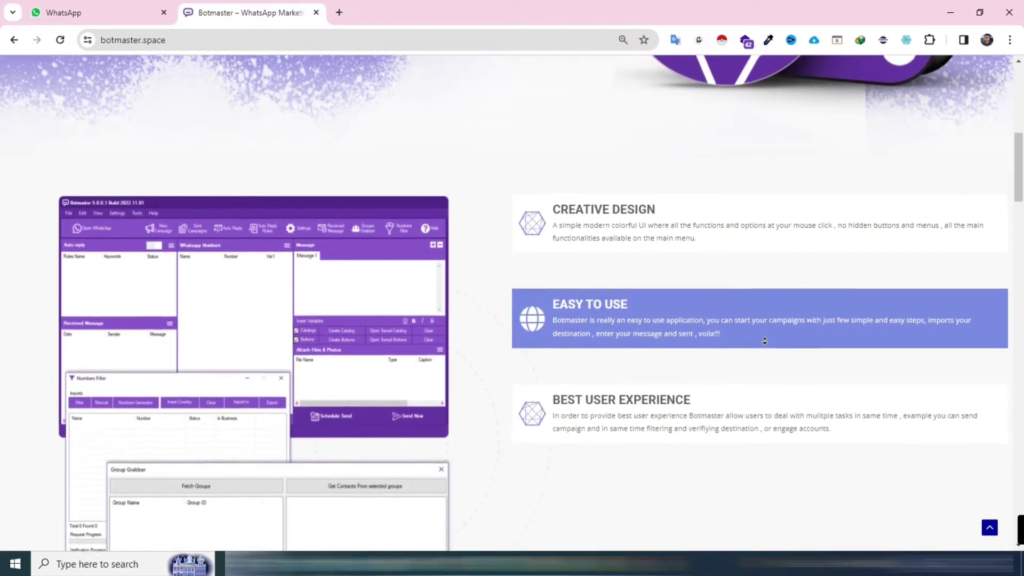
scroll(764, 340, "down", 2)
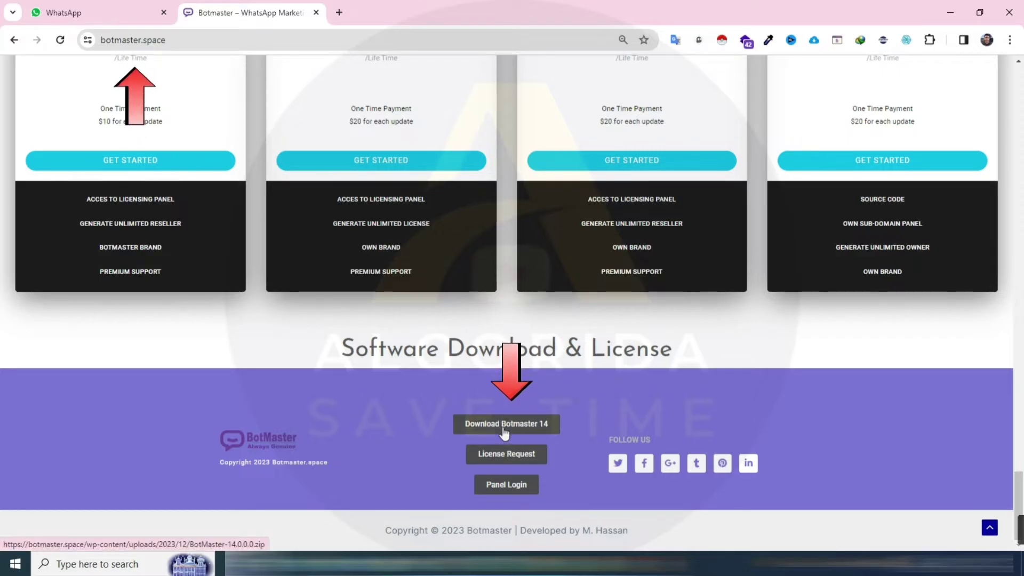
Download BotMaster-14.0.0.0.zip through Download Botmaster 14 and IDM's Start Download
left_click(504, 430)
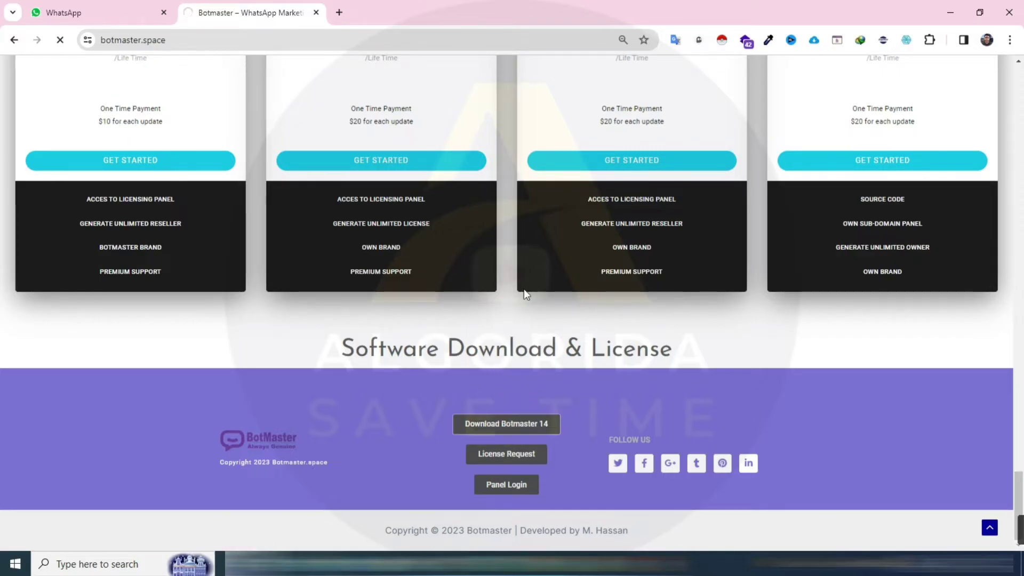
left_click(530, 341)
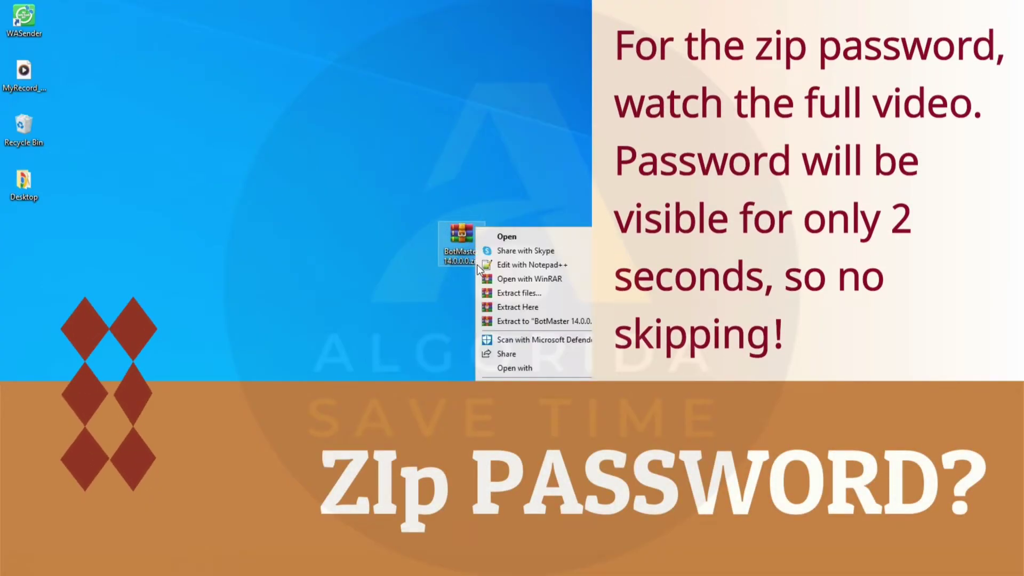
Extract the zip, install BotMasterGPT from setup.exe, and move its desktop shortcut beside the folder
left_click(539, 309)
key("Escape")
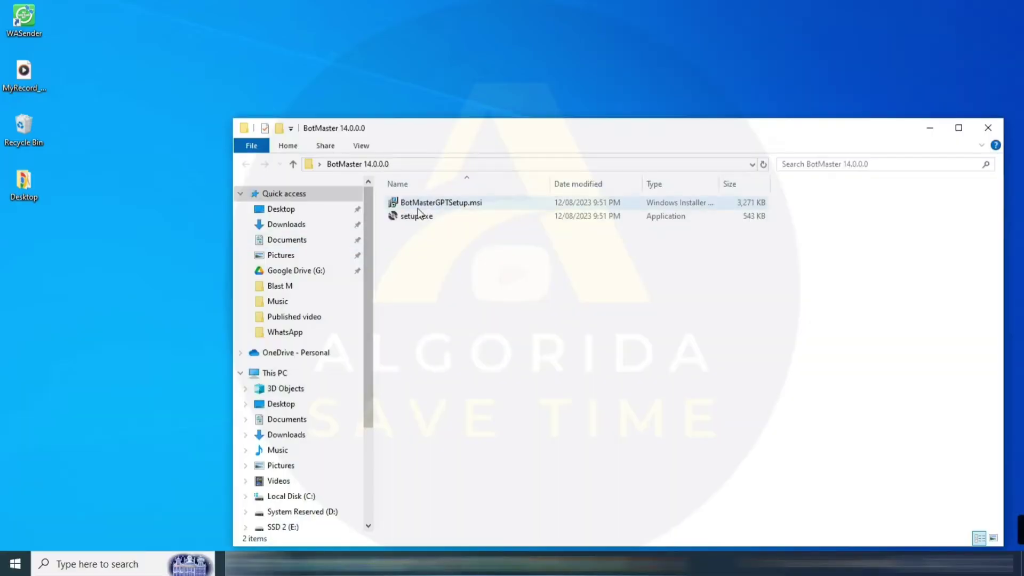
double_click(421, 219)
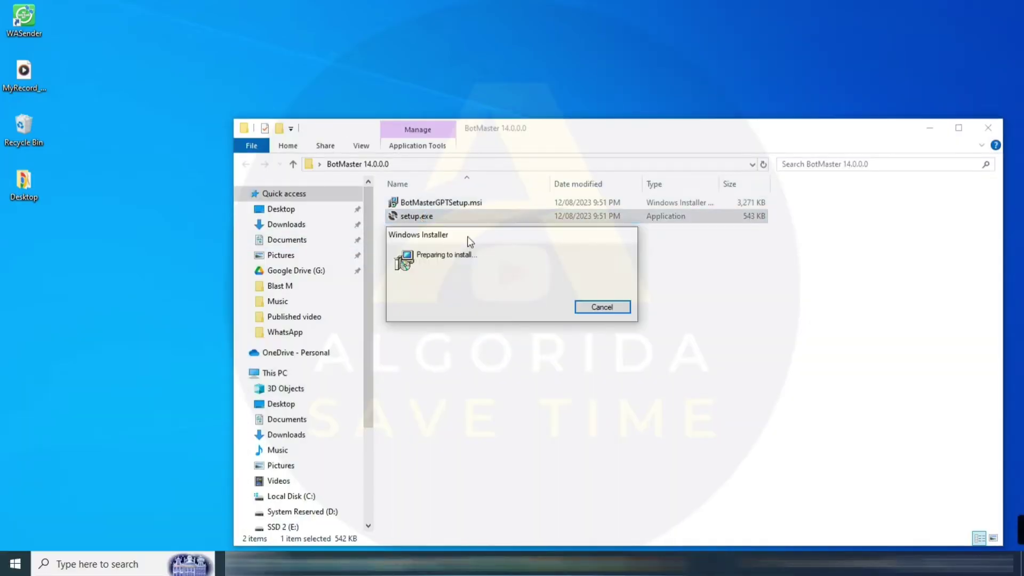
left_click(579, 390)
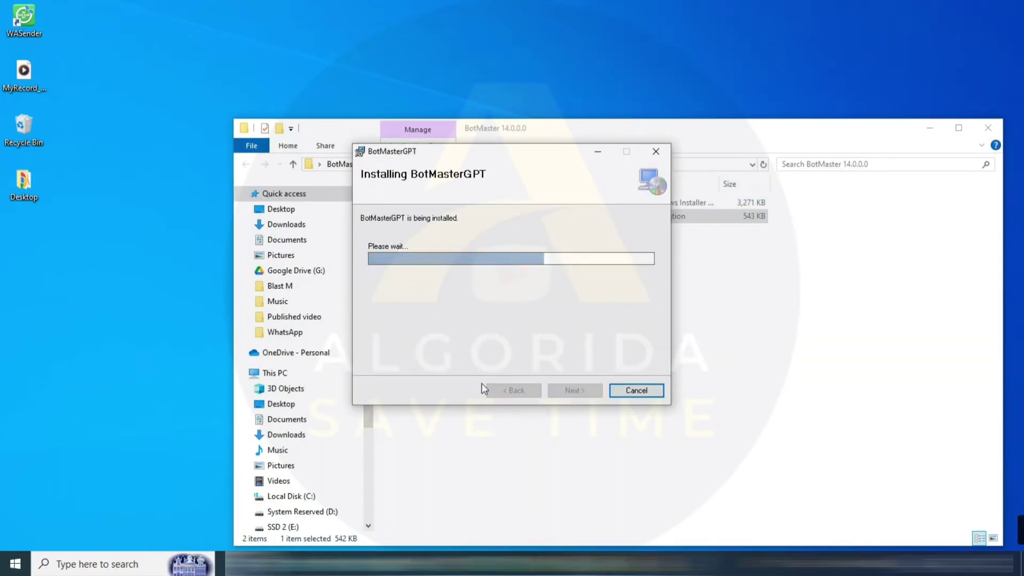
left_click(574, 390)
left_click(988, 128)
left_click_drag(24, 243, 277, 248)
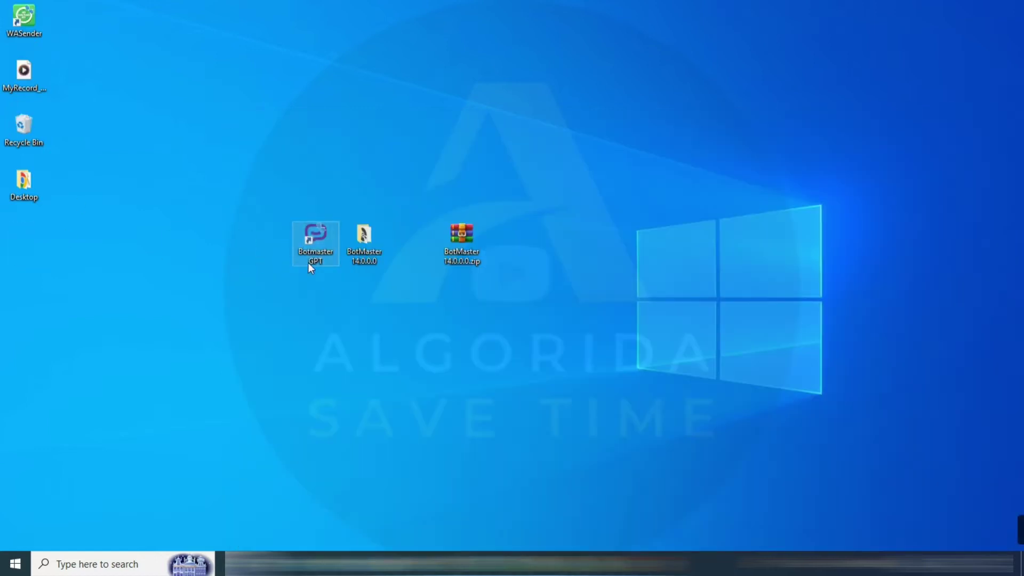
Launch Botmaster GPT, then validate and activate the pasted license, leaving 220 remaining days
double_click(312, 244)
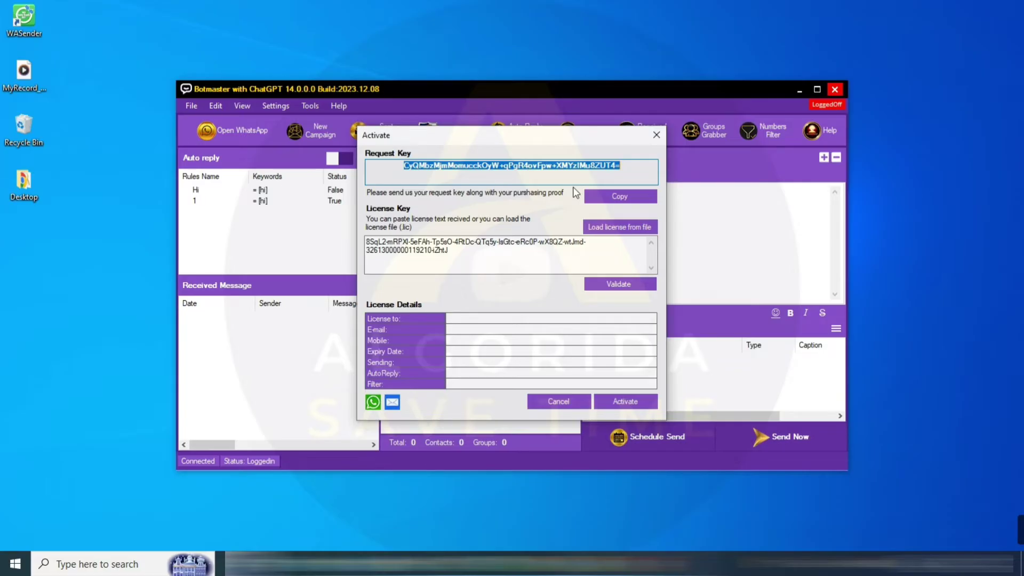
left_click(615, 287)
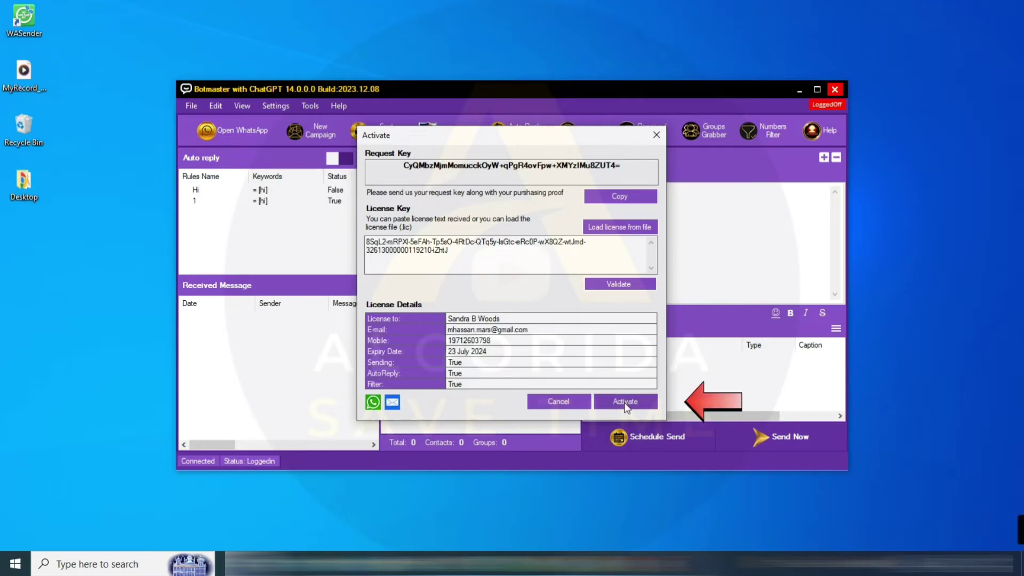
left_click(623, 399)
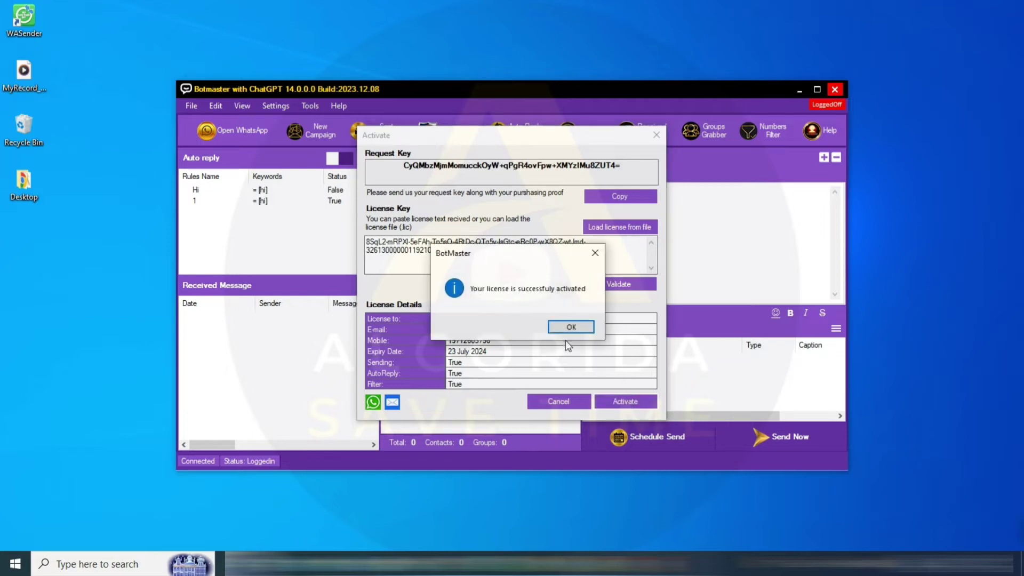
left_click(570, 327)
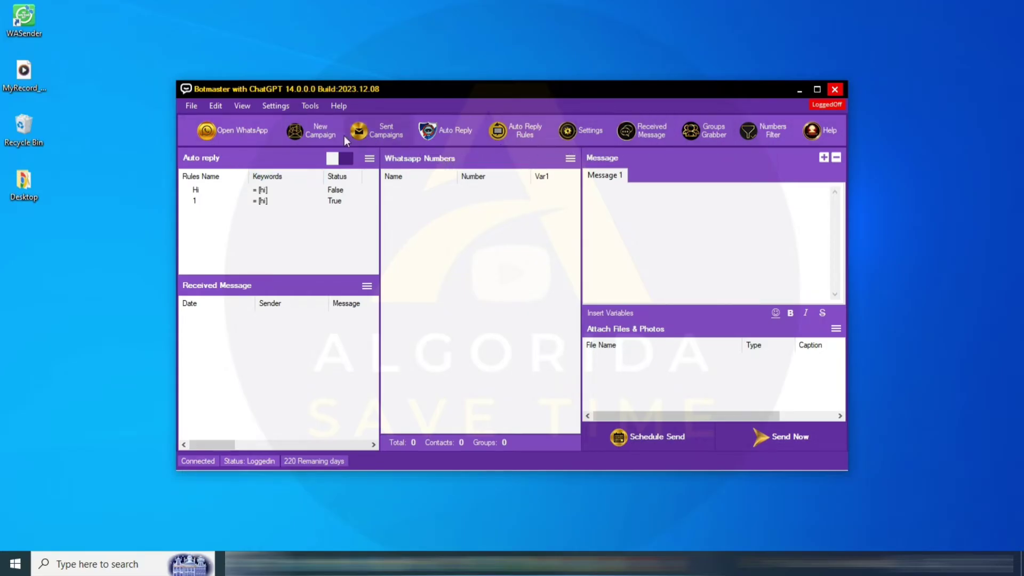
left_click(187, 109)
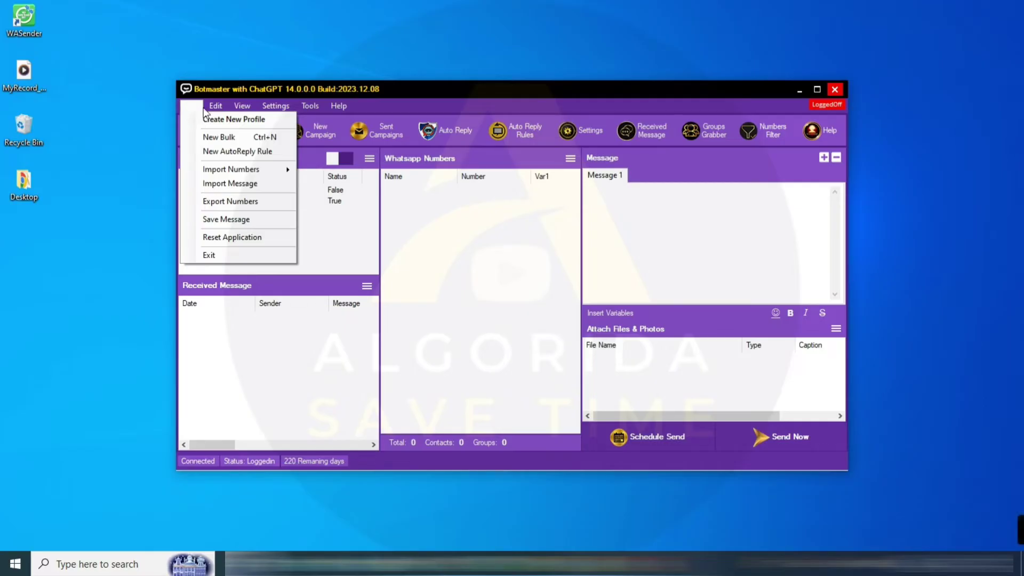
mouse_move(210, 106)
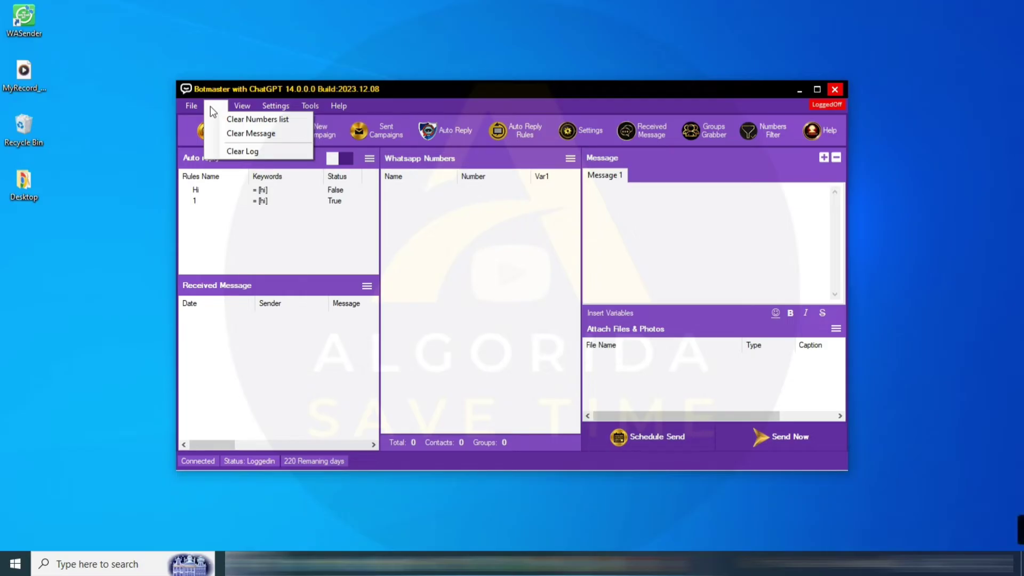
mouse_move(242, 104)
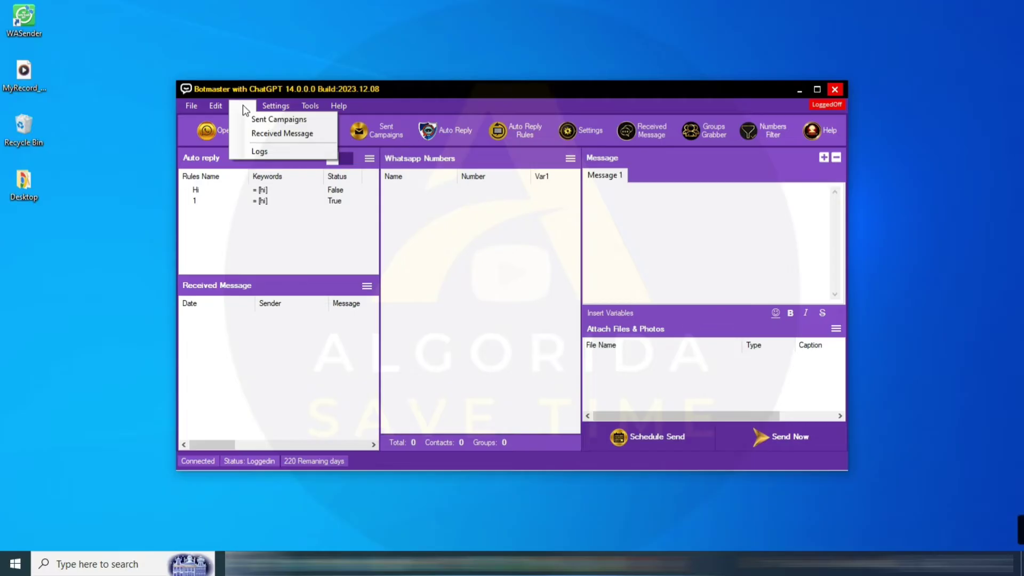
left_click(273, 105)
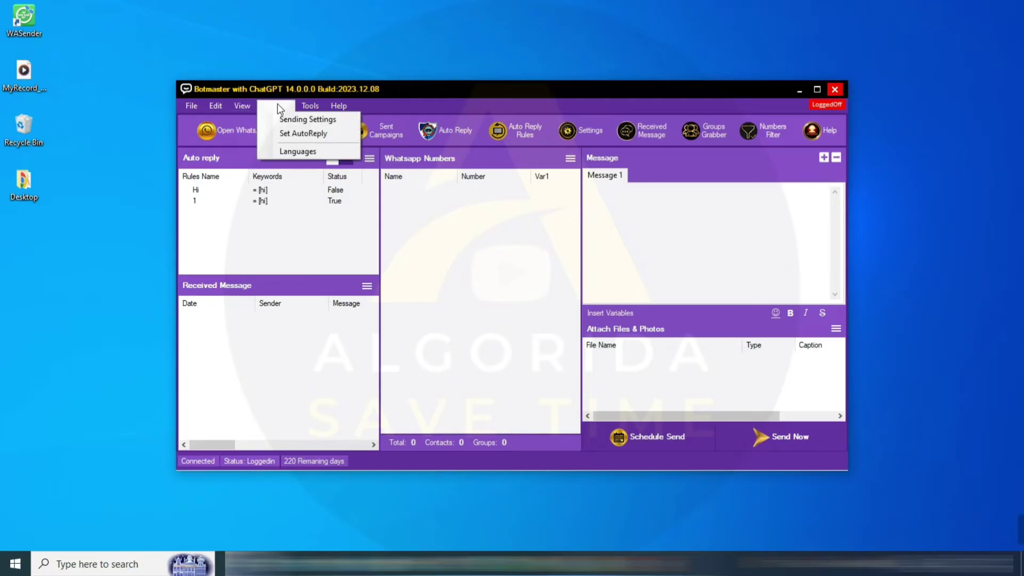
left_click(302, 121)
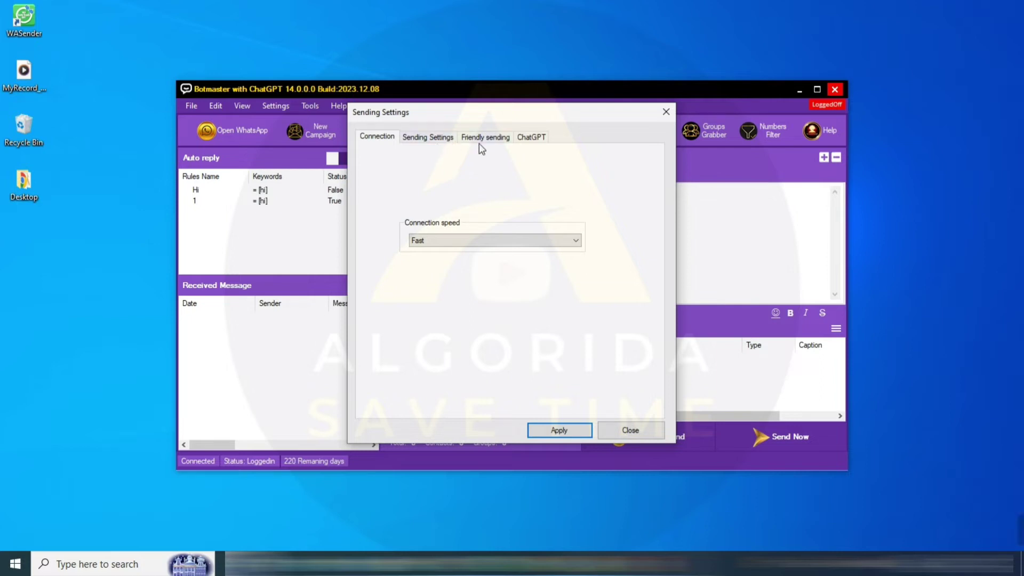
left_click(629, 429)
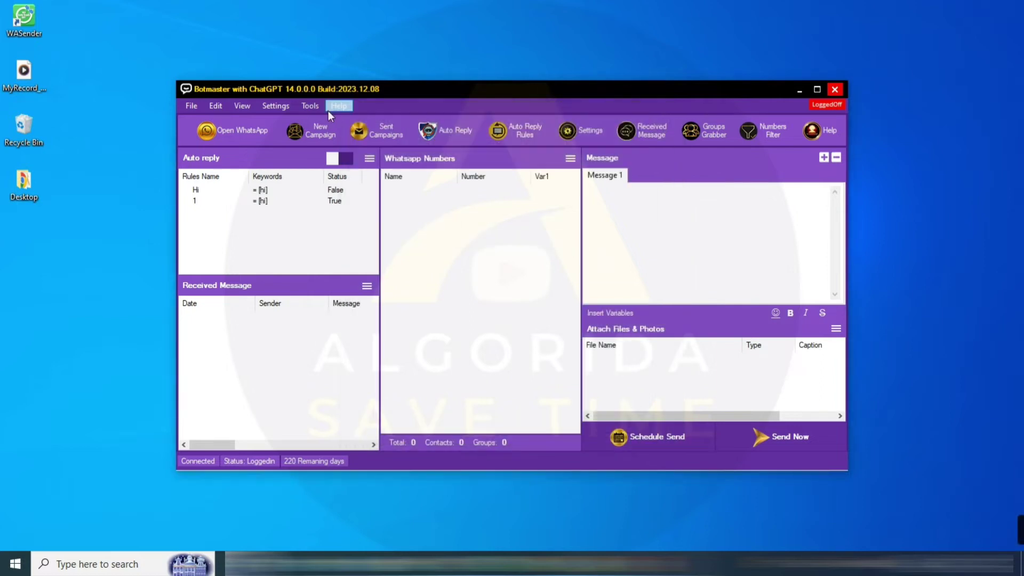
Run Help > Check for Update to look for a newer BotMaster version
left_click(338, 105)
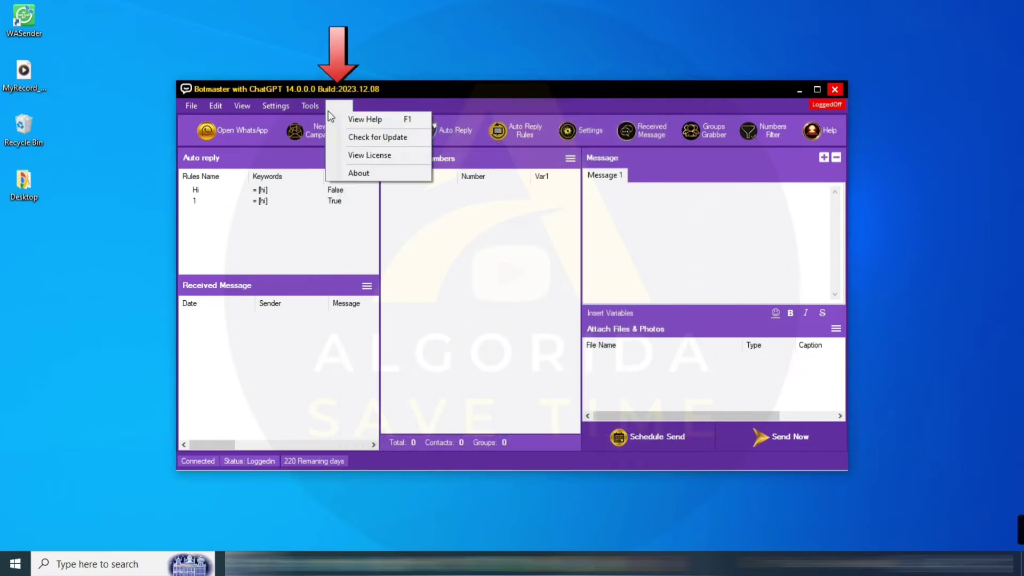
left_click(343, 138)
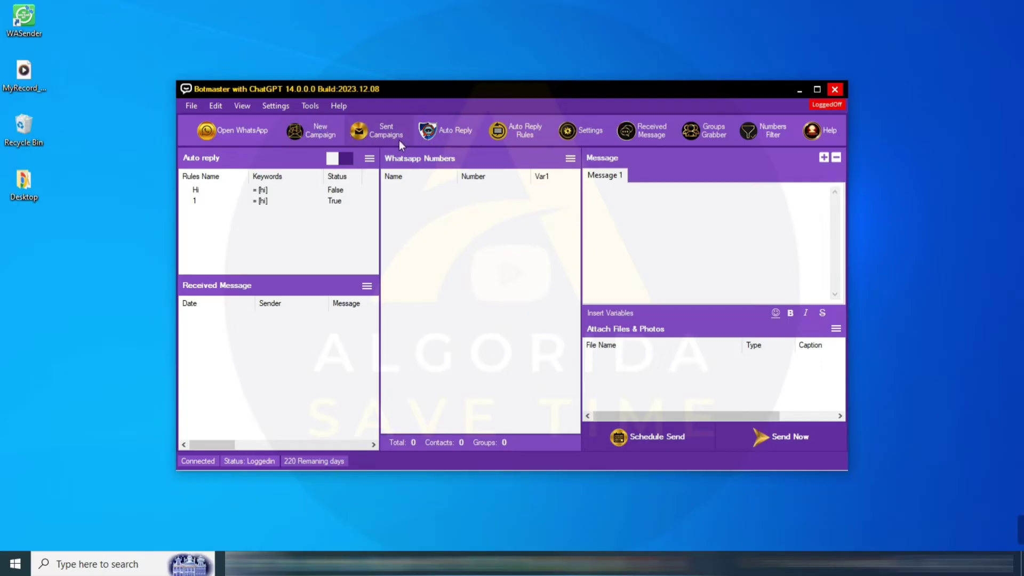
Open the built-in WhatsApp Web window to its QR login page, then close it
left_click(238, 133)
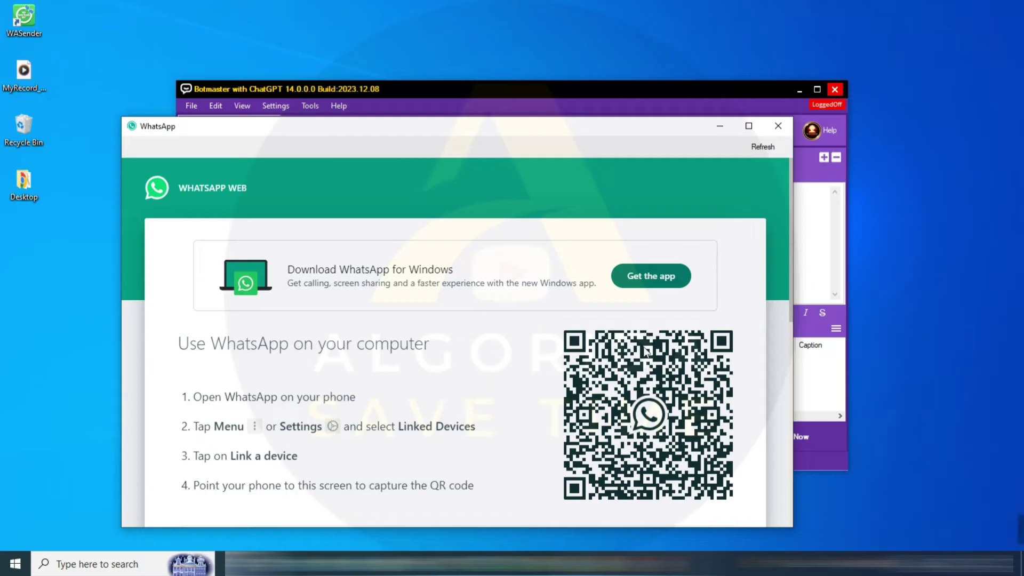
left_click(779, 126)
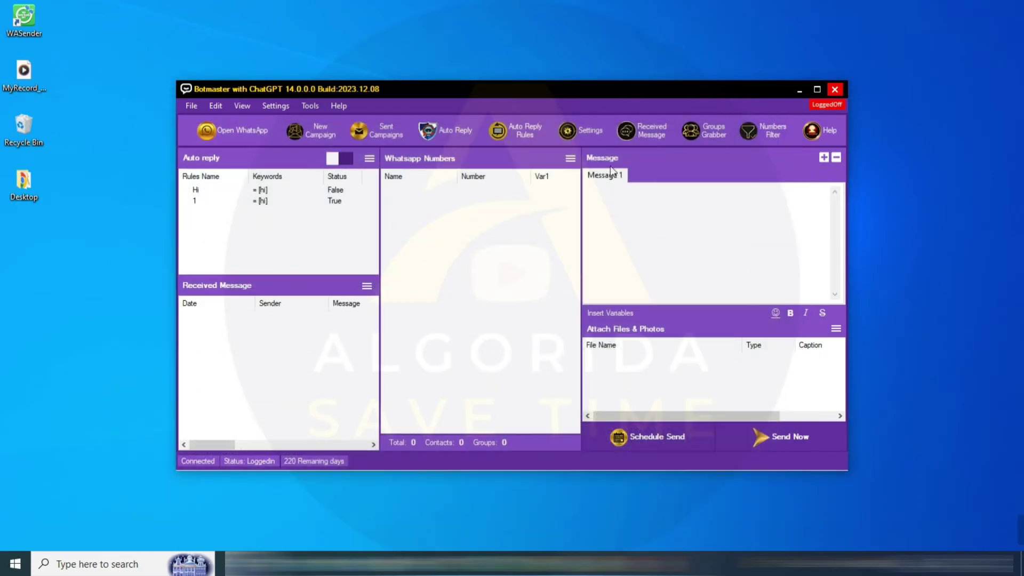
Start and confirm a new campaign, then show the WhatsApp Numbers import options
left_click(311, 135)
left_click(525, 327)
left_click(571, 158)
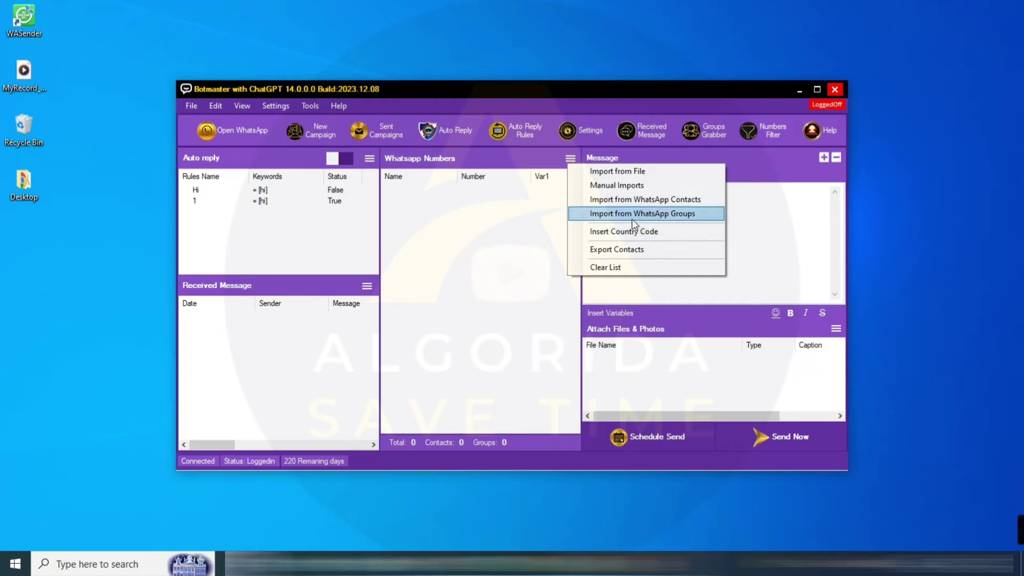
left_click(745, 213)
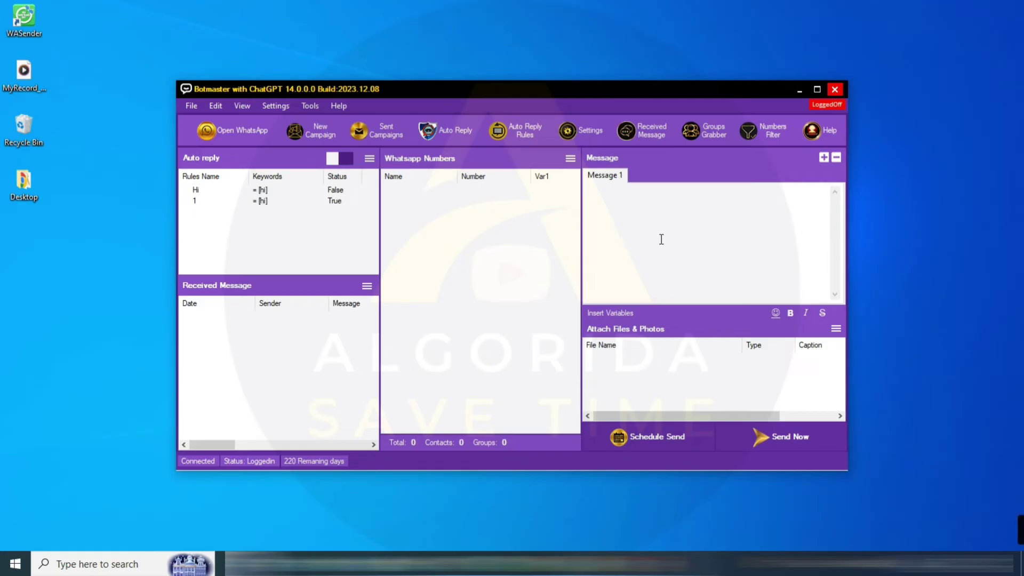
left_click(824, 157)
left_click(824, 158)
left_click(824, 157)
left_click(824, 158)
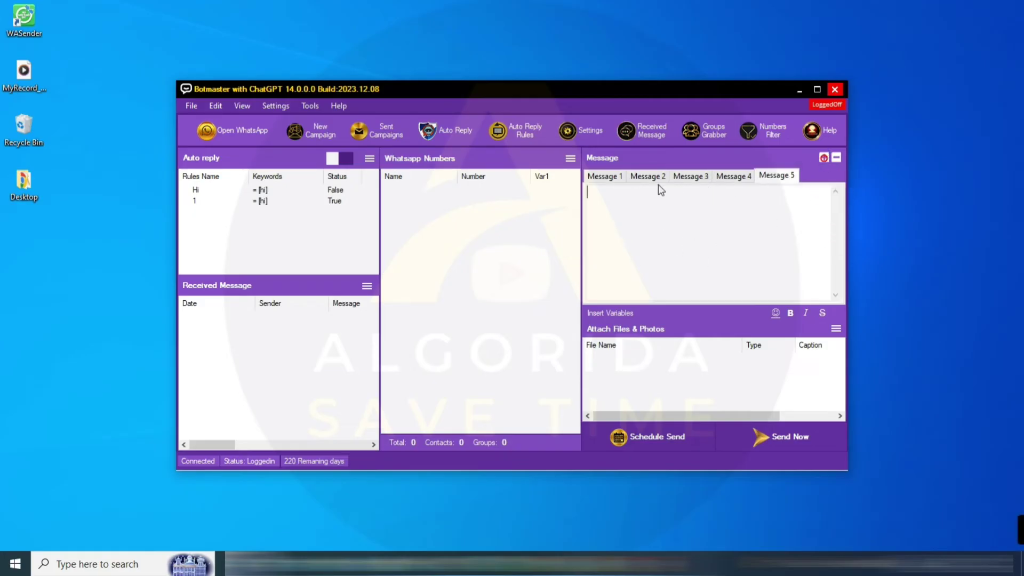
left_click(836, 158)
left_click(836, 158)
left_click(836, 158)
left_click(836, 158)
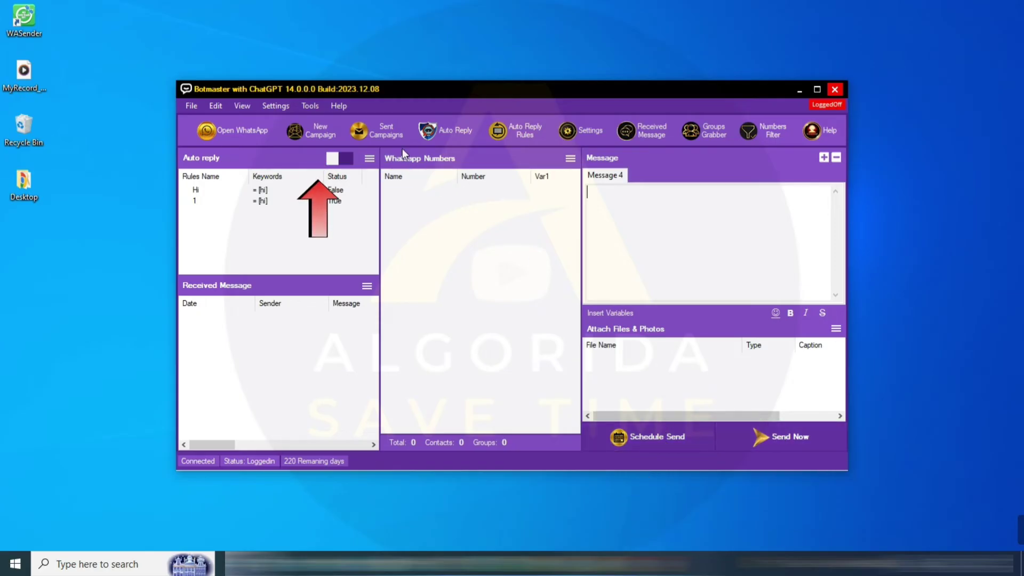
left_click(387, 134)
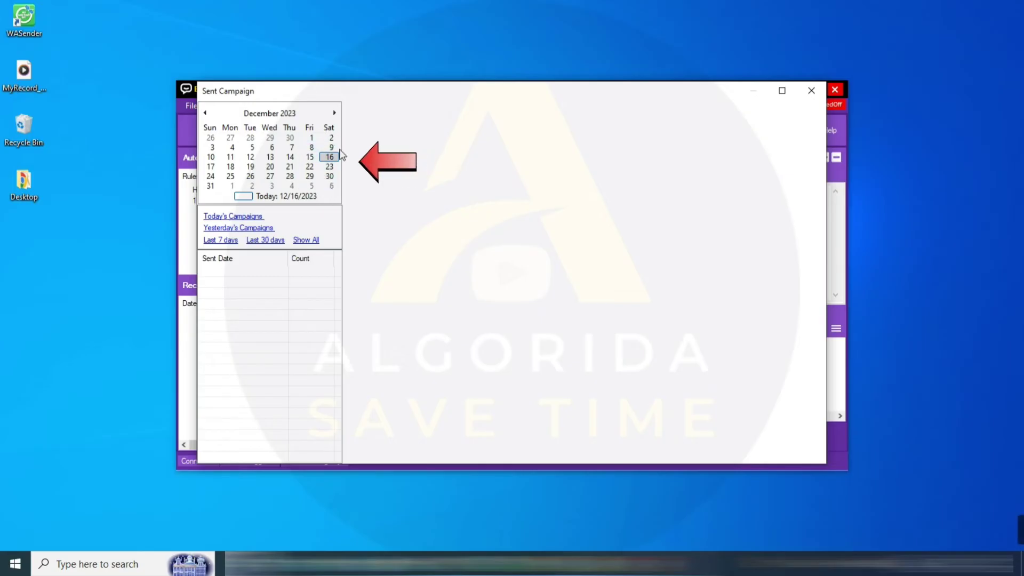
left_click(311, 148)
left_click(251, 273)
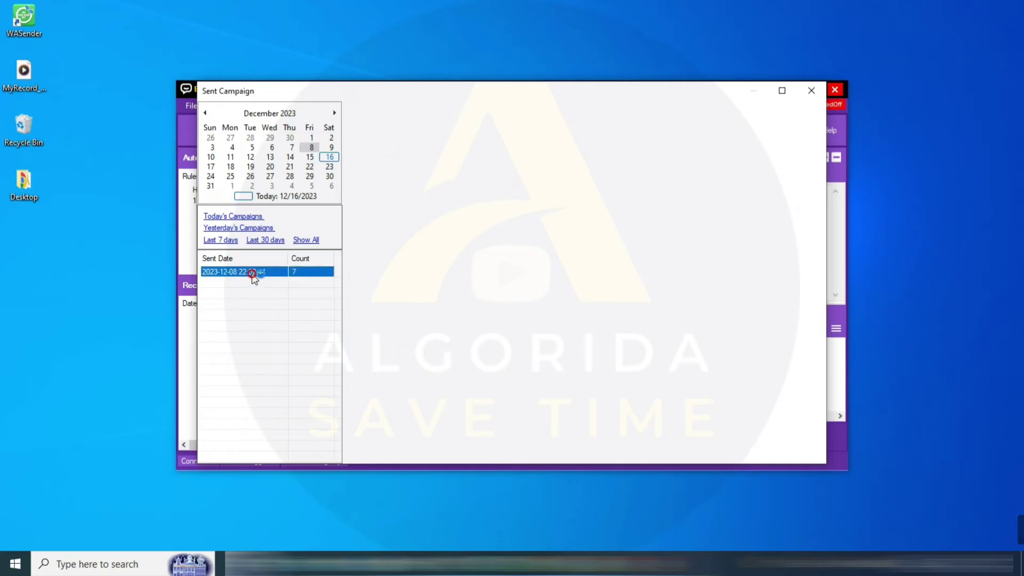
scroll(455, 321, "down", 2)
scroll(456, 326, "up", 2)
scroll(470, 326, "down", 2)
scroll(539, 314, "up", 2)
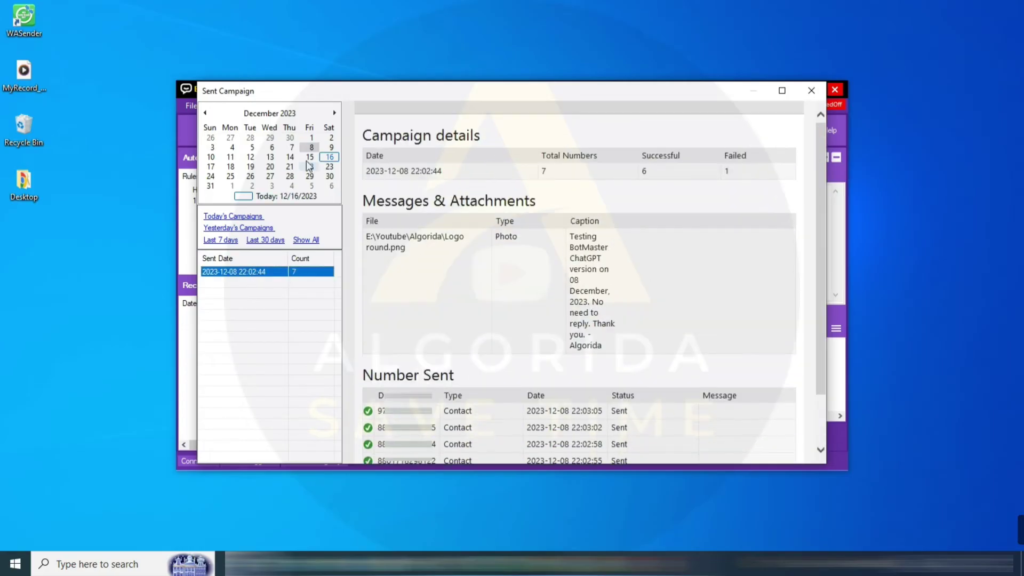
left_click(331, 147)
left_click(257, 272)
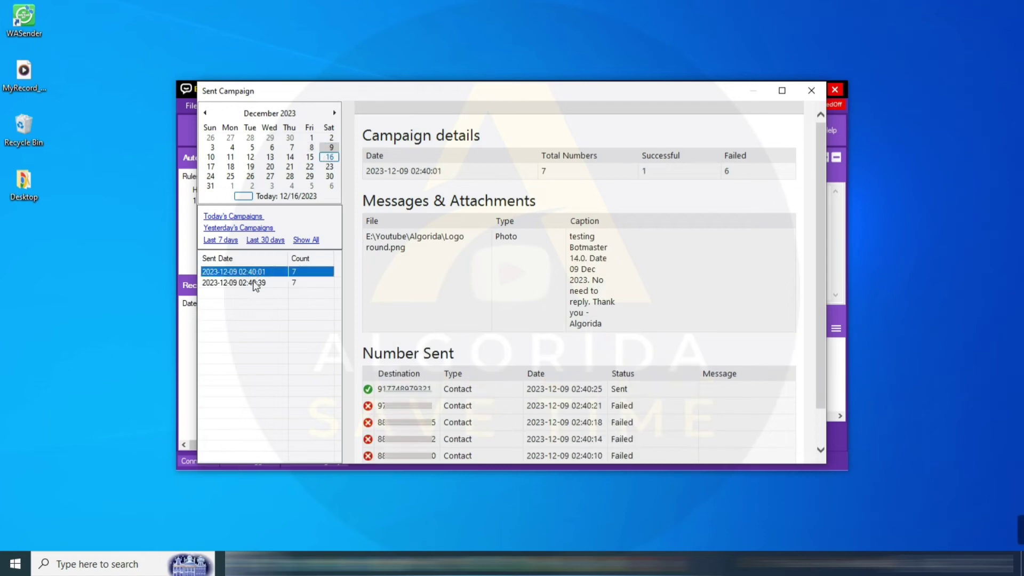
left_click(257, 283)
scroll(483, 273, "down", 2)
scroll(483, 273, "up", 2)
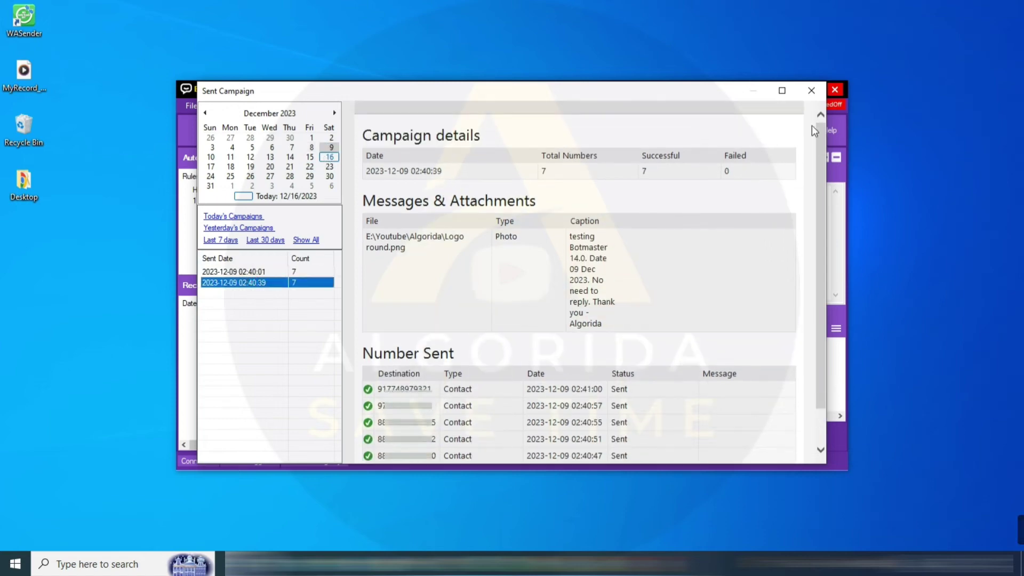
left_click(812, 91)
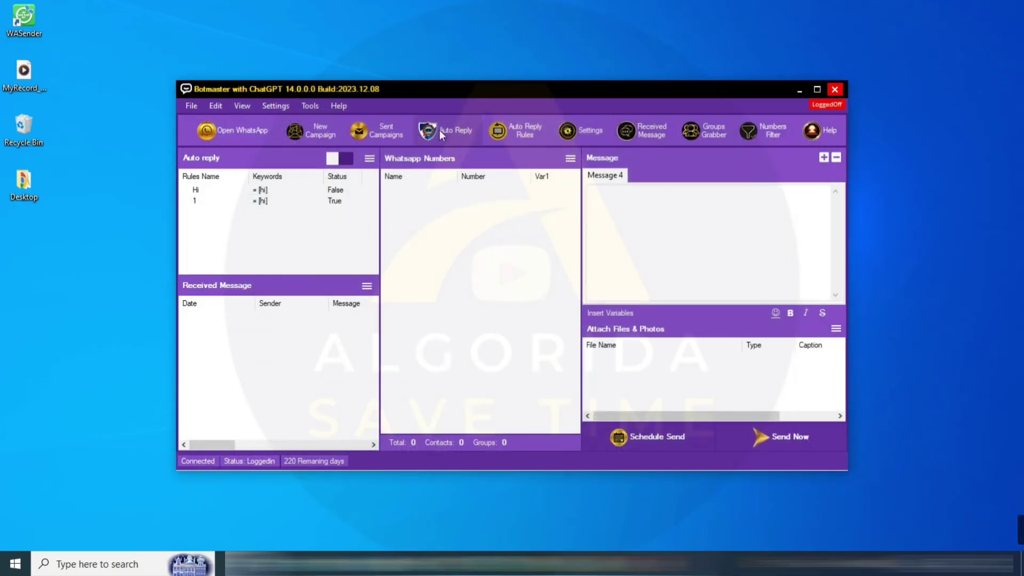
Open and close the Auto Reply editor, then check the Rules keyword matches, keeping =
left_click(456, 132)
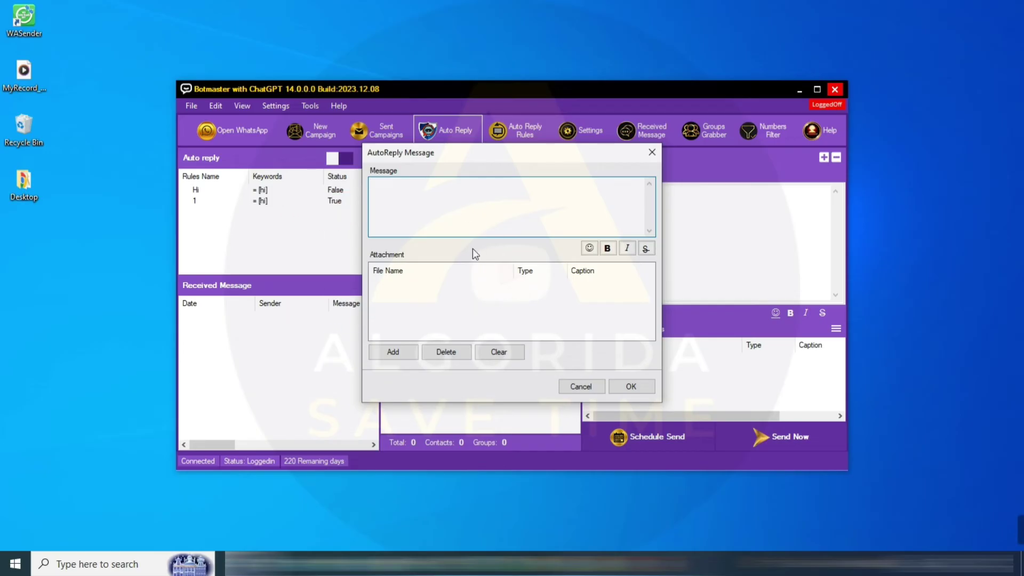
left_click(654, 154)
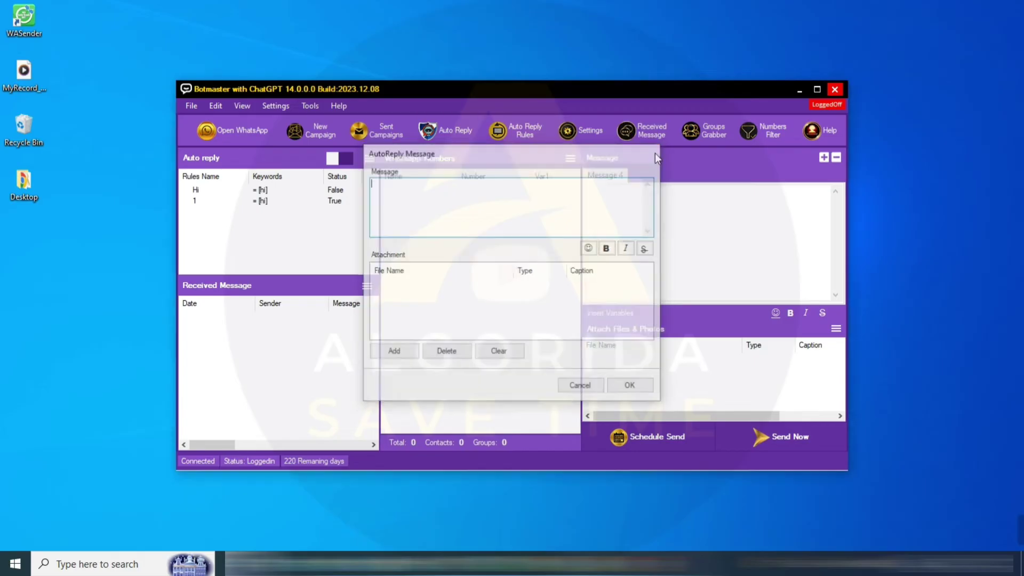
left_click(525, 135)
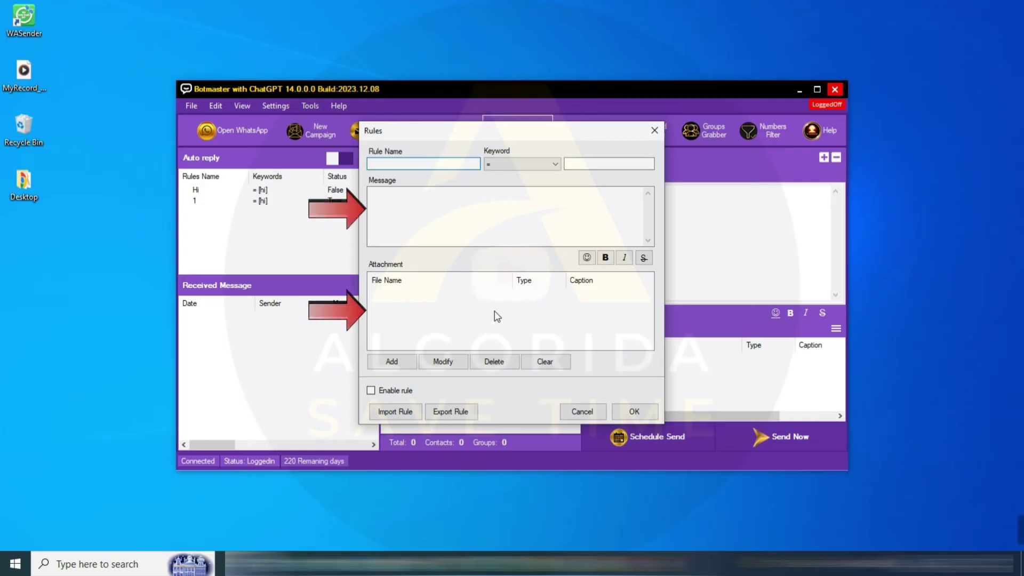
left_click(555, 164)
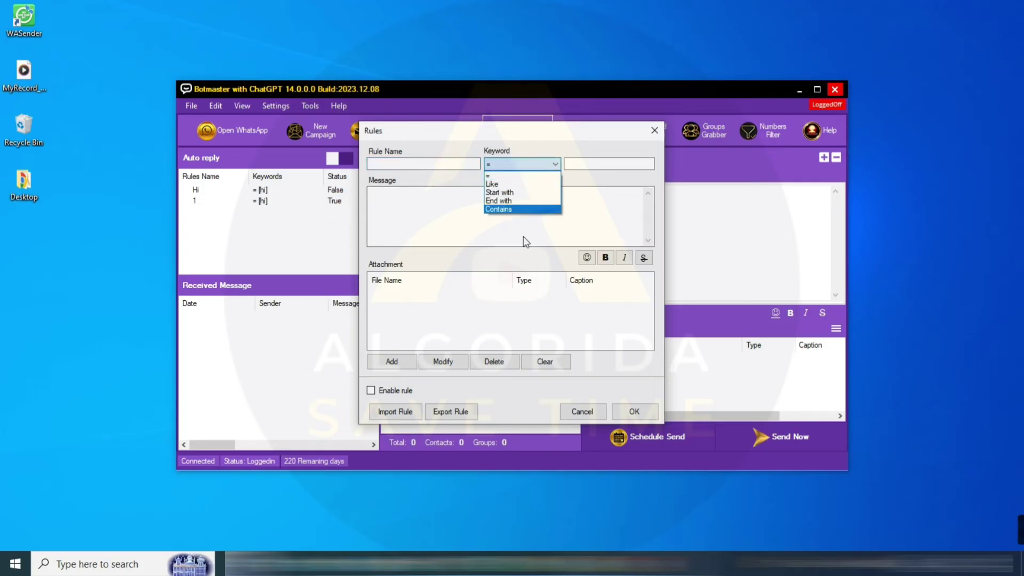
left_click(556, 164)
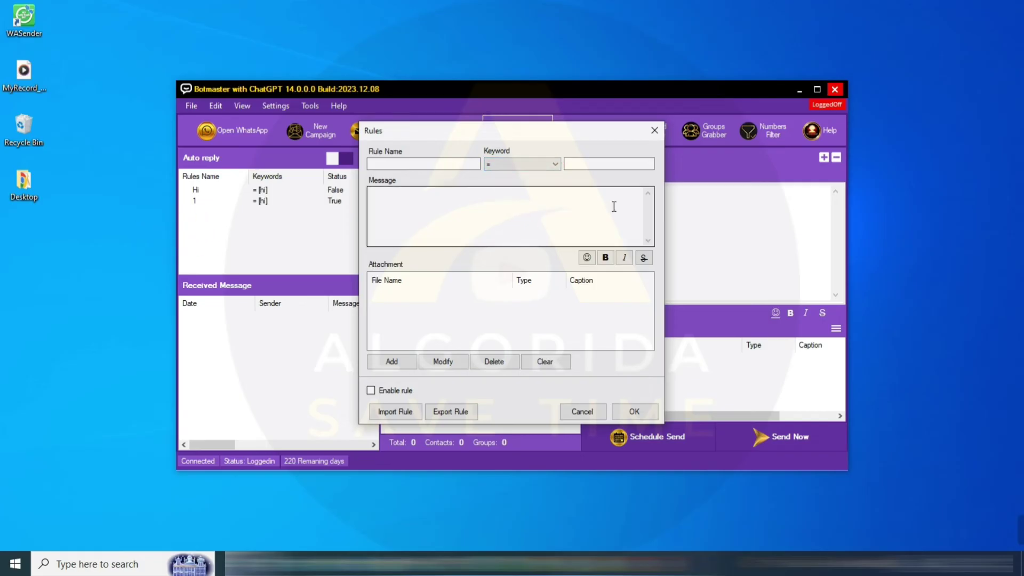
left_click(655, 130)
Enable ChatGPT Reply, then view the Delay, Friendly Sending and ChatGPT tabs in Sending Settings
left_click(368, 159)
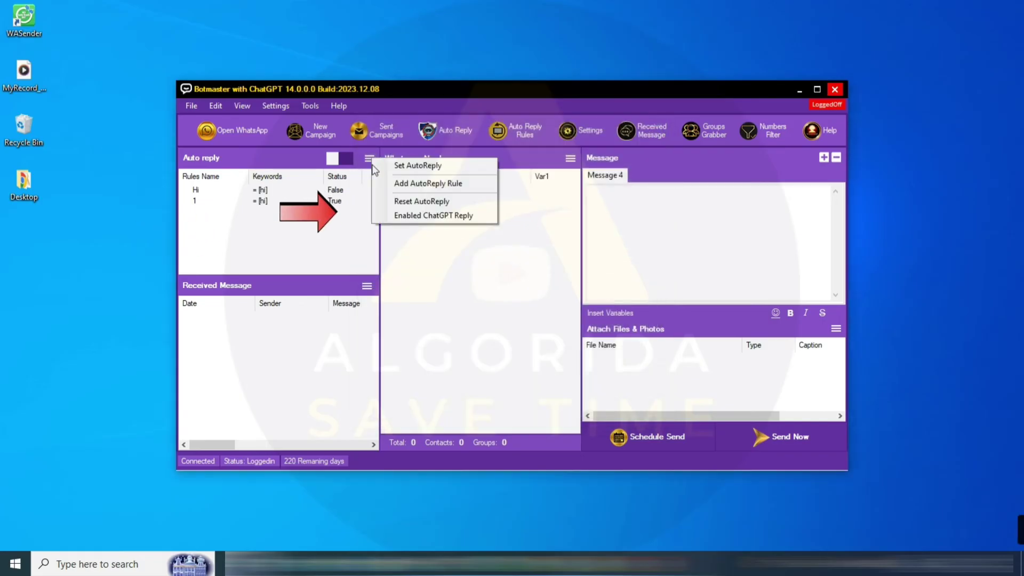
left_click(433, 215)
left_click(586, 128)
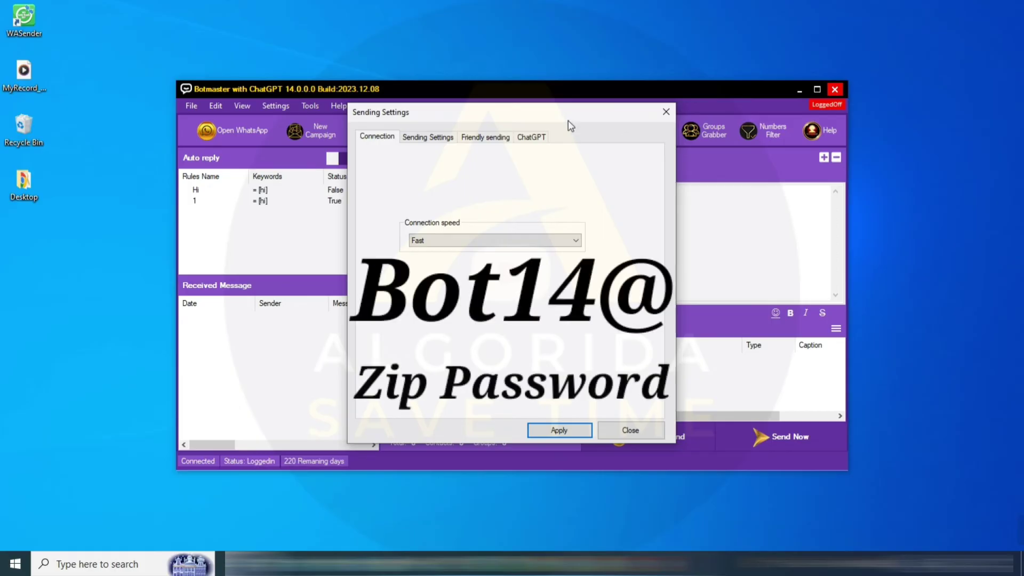
left_click(426, 137)
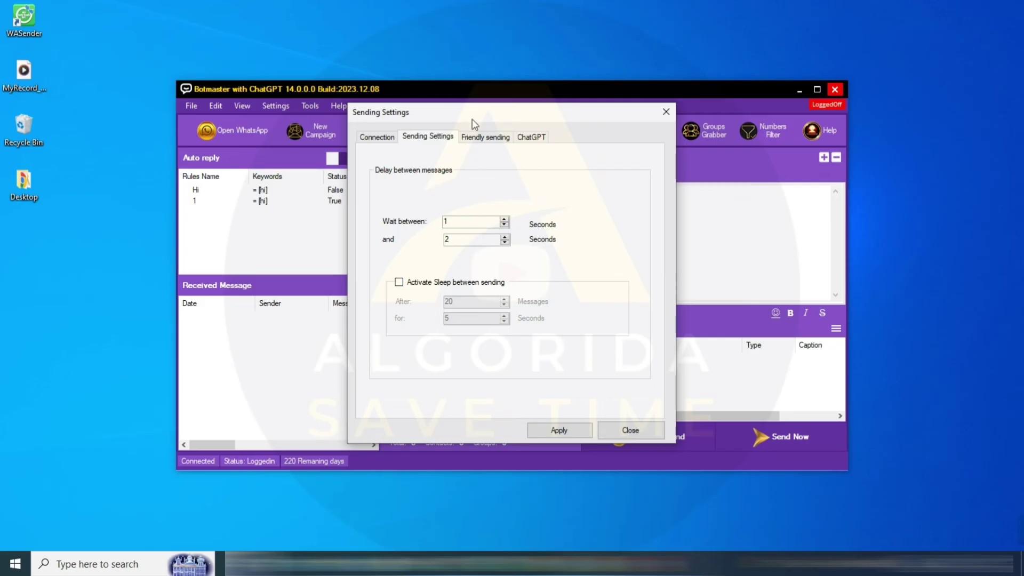
left_click(490, 140)
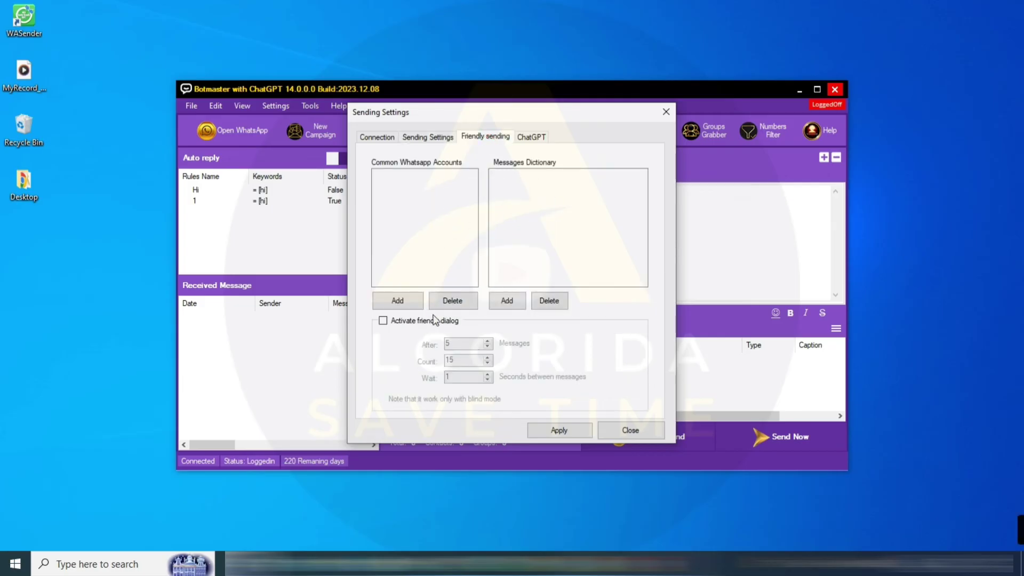
left_click(532, 138)
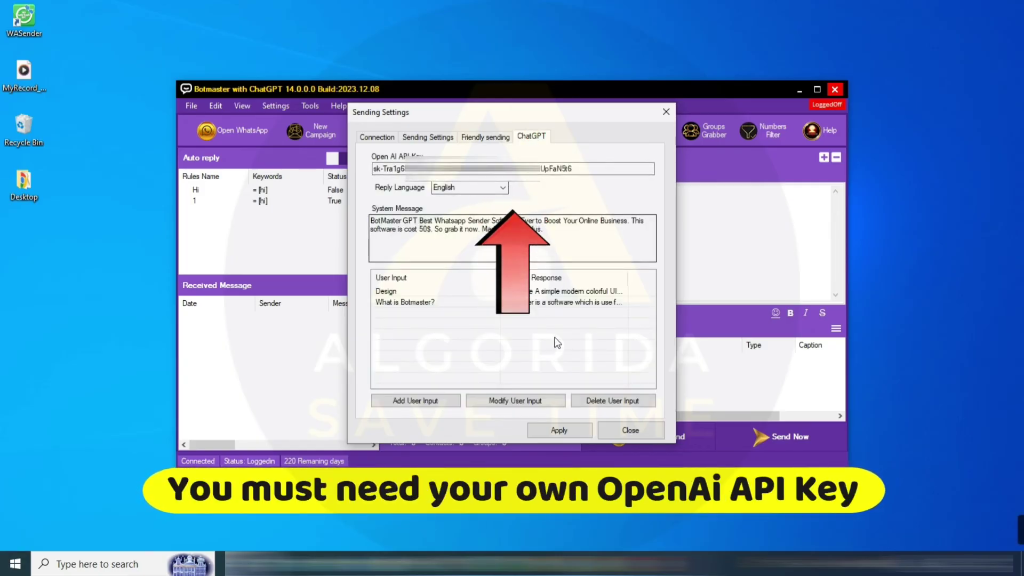
Close Sending Settings, view and close the Received Messages list, then launch Groups Grabber
left_click(629, 431)
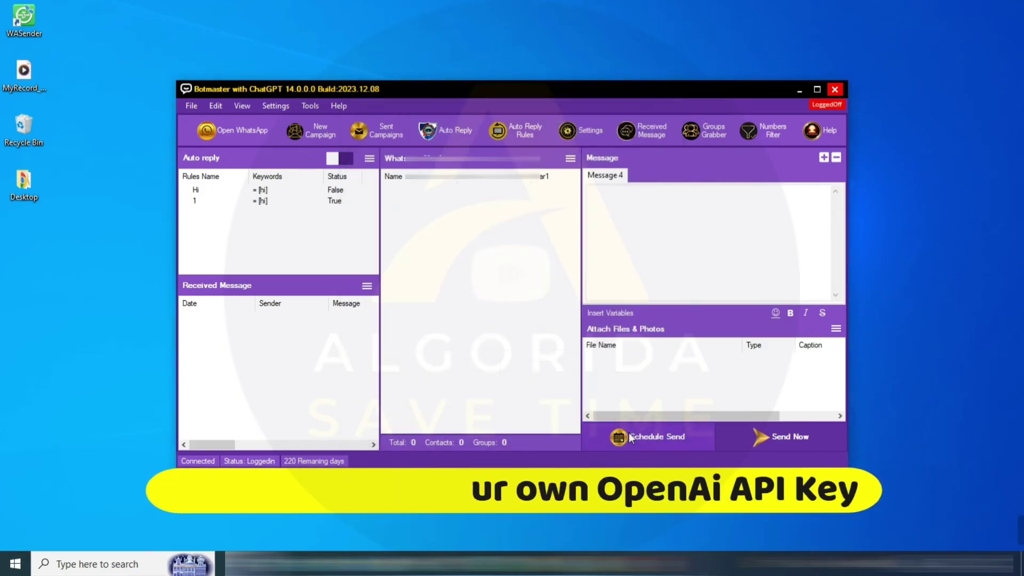
left_click(646, 135)
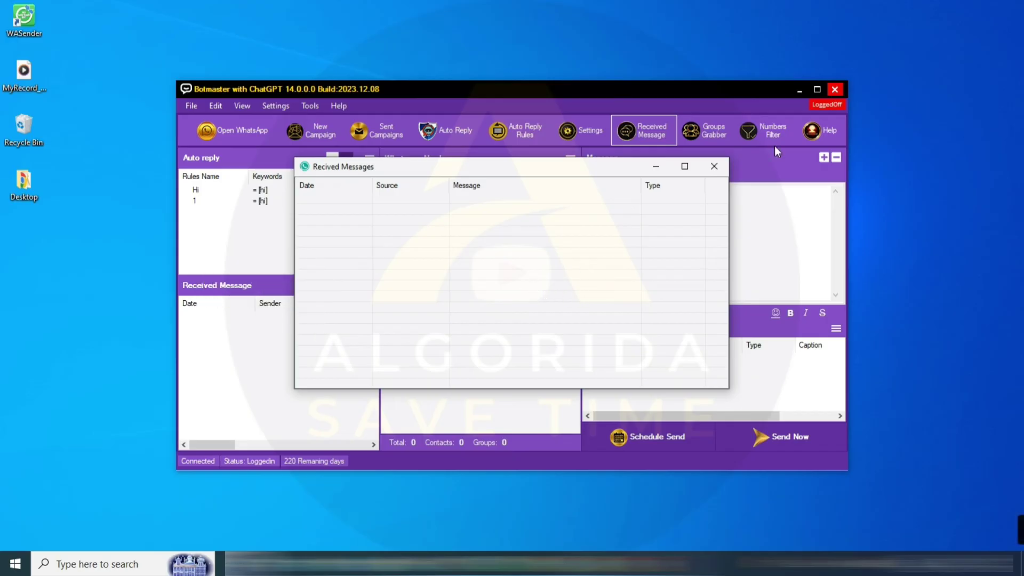
left_click(714, 167)
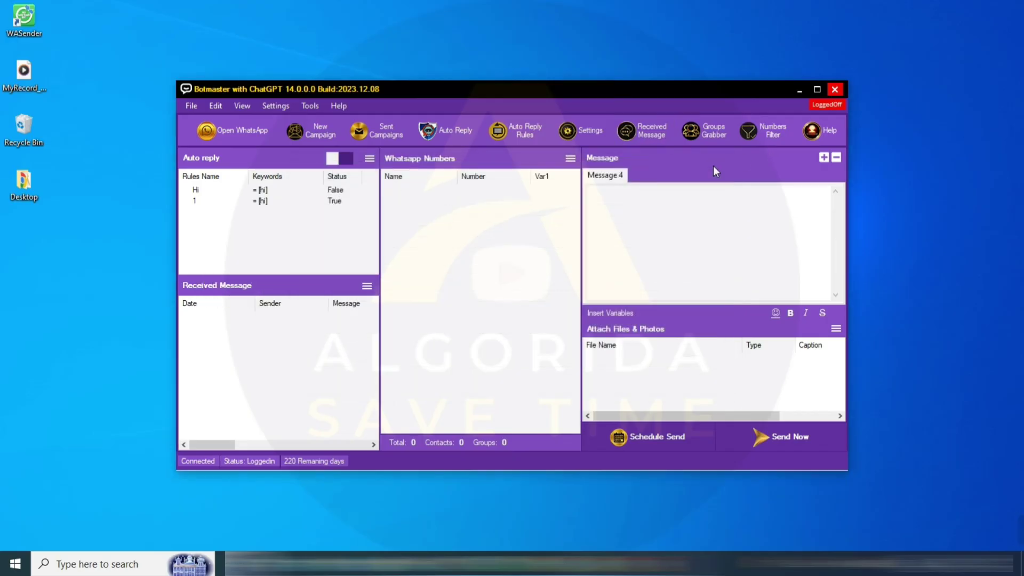
left_click(702, 135)
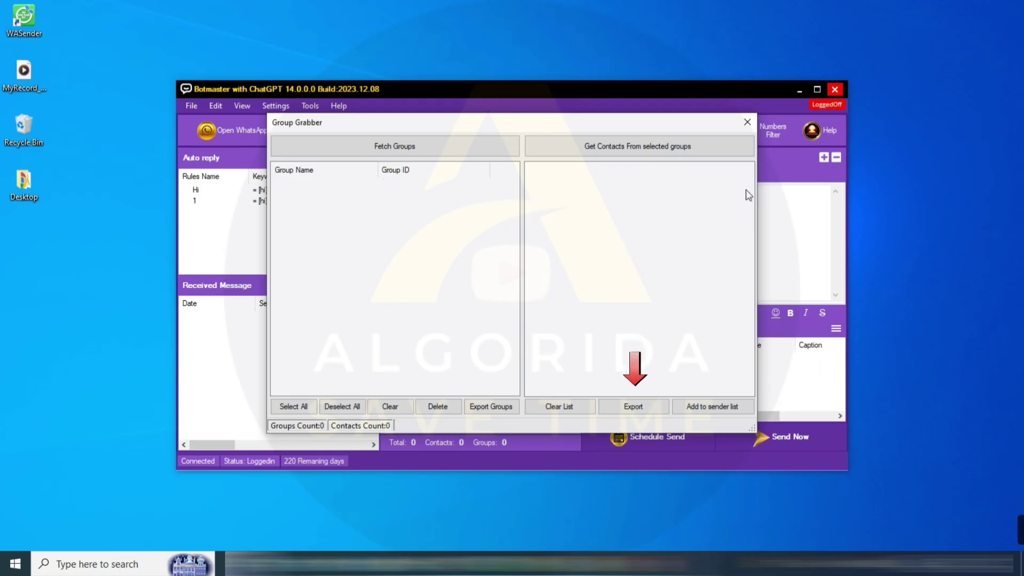
Close Group Grabber, then preview and close the Numbers Filter's Files, Manual and Numbers Generator import options
left_click(747, 122)
left_click(768, 132)
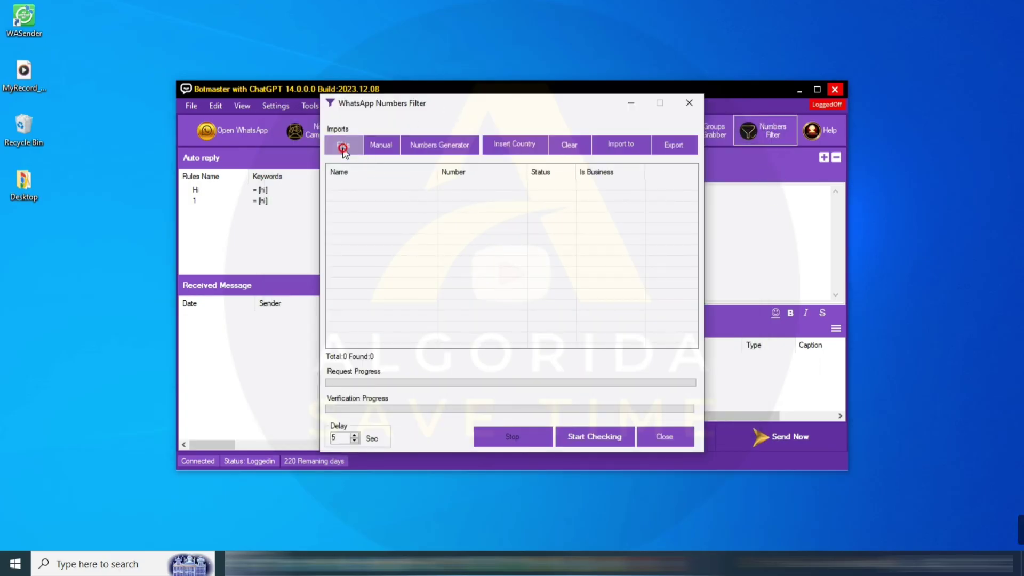
left_click(343, 144)
left_click(738, 88)
left_click(389, 151)
left_click(637, 129)
left_click(412, 143)
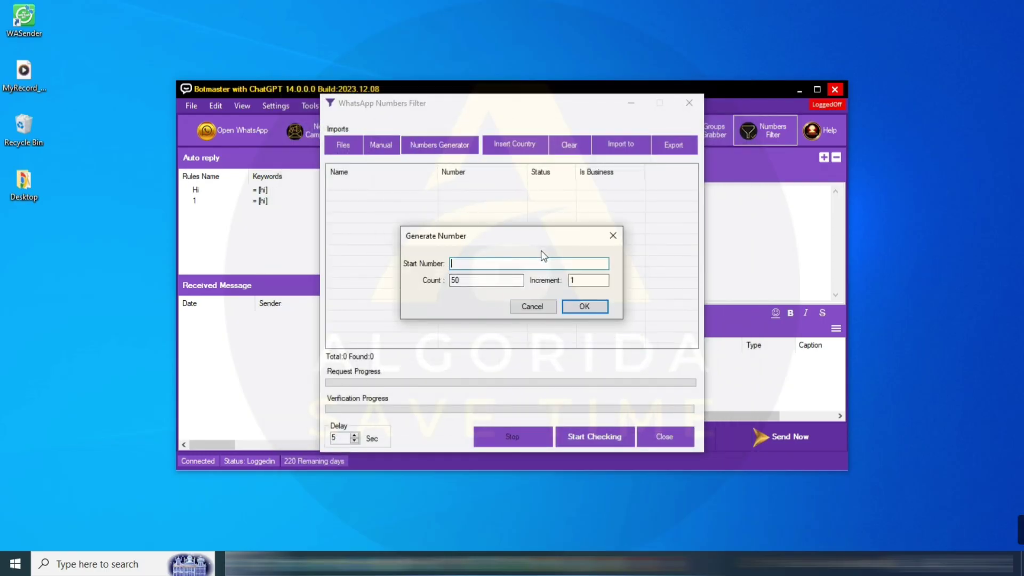
left_click(611, 234)
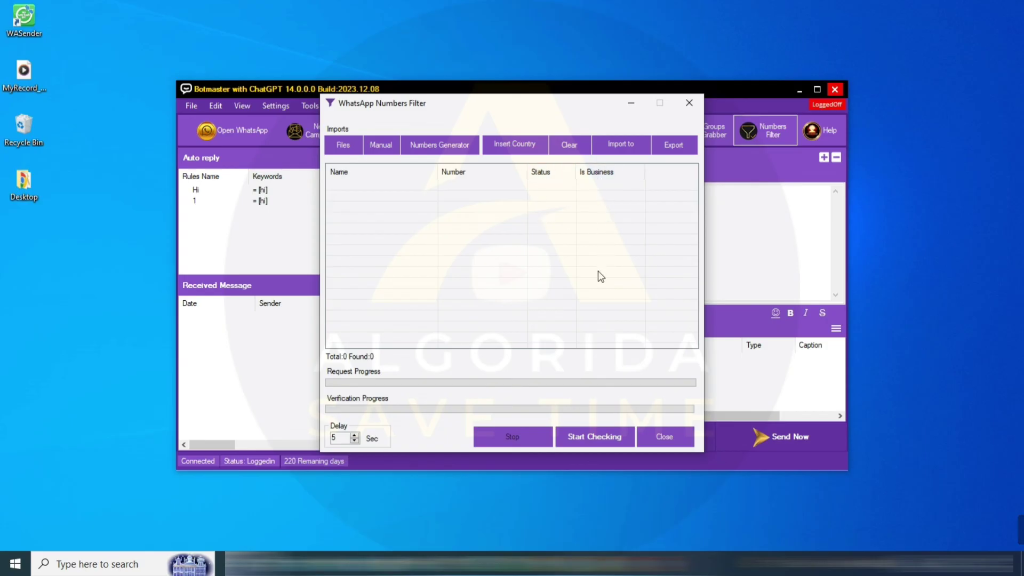
left_click(662, 445)
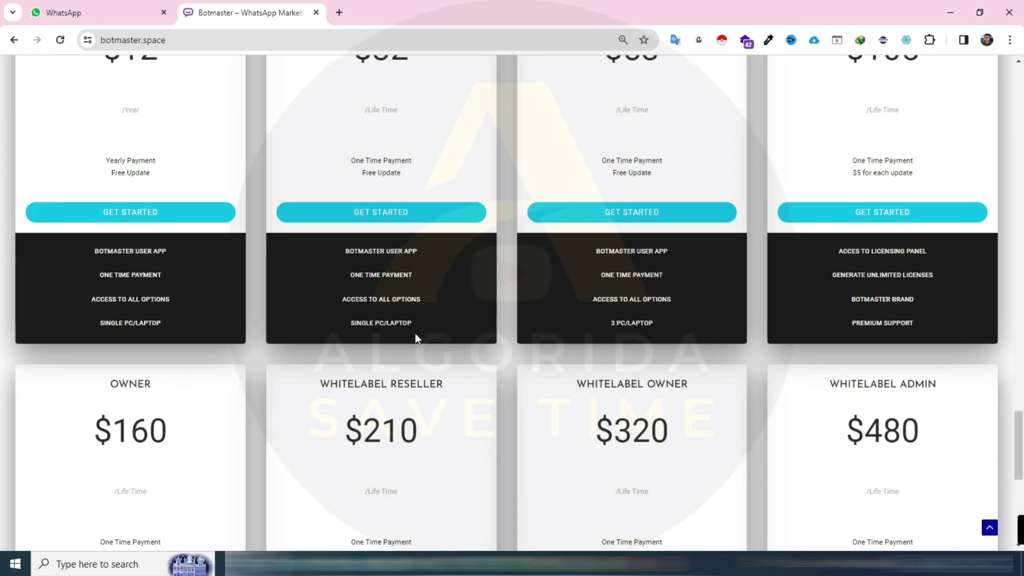
Check BotMaster's About dialog (v14.0.0.0, Build 2023.12.08) and follow its botmaster.space link to the home page
scroll(415, 333, "up", 1)
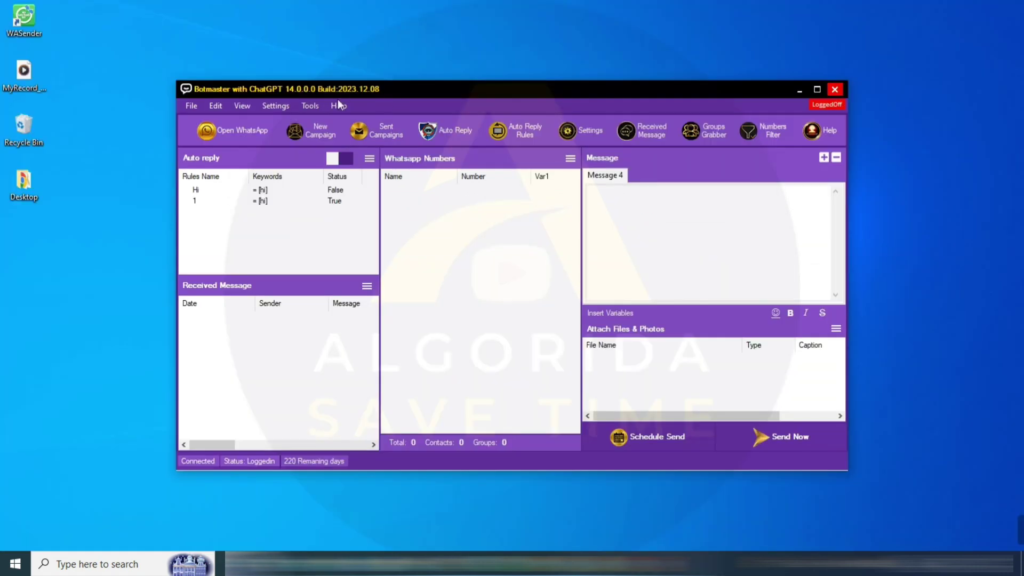
left_click(339, 106)
left_click(359, 173)
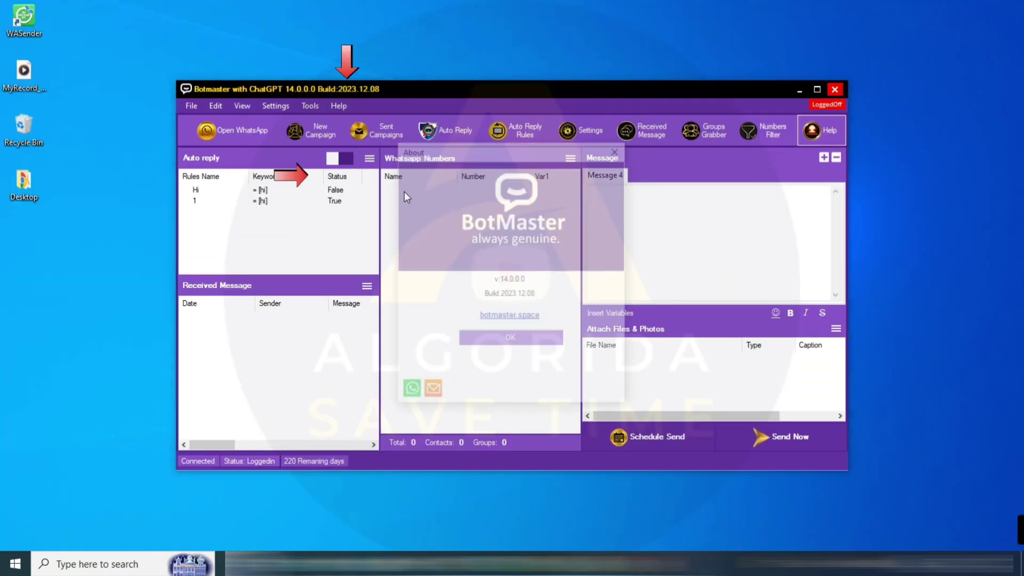
left_click(409, 393)
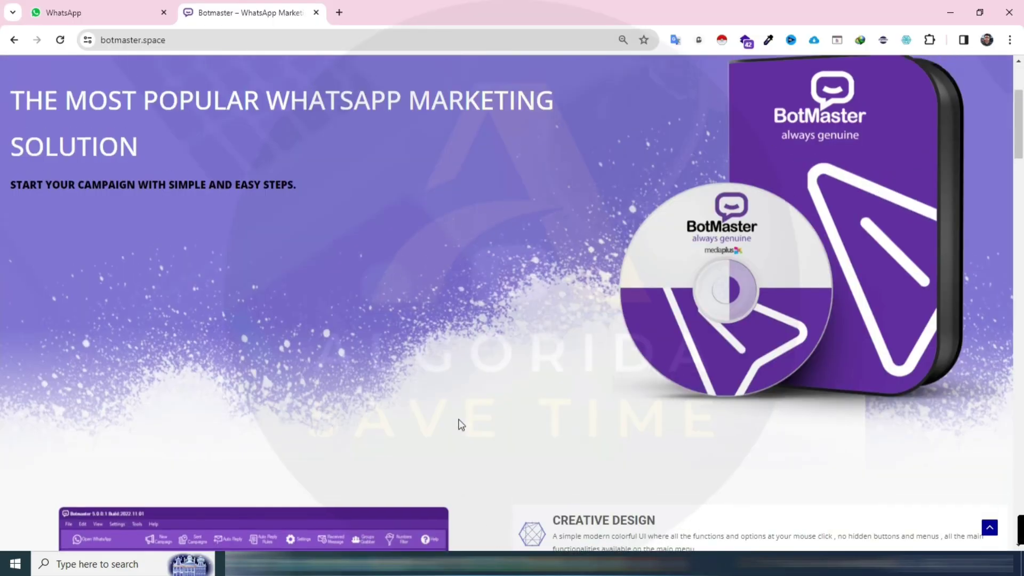
scroll(461, 424, "up", 4)
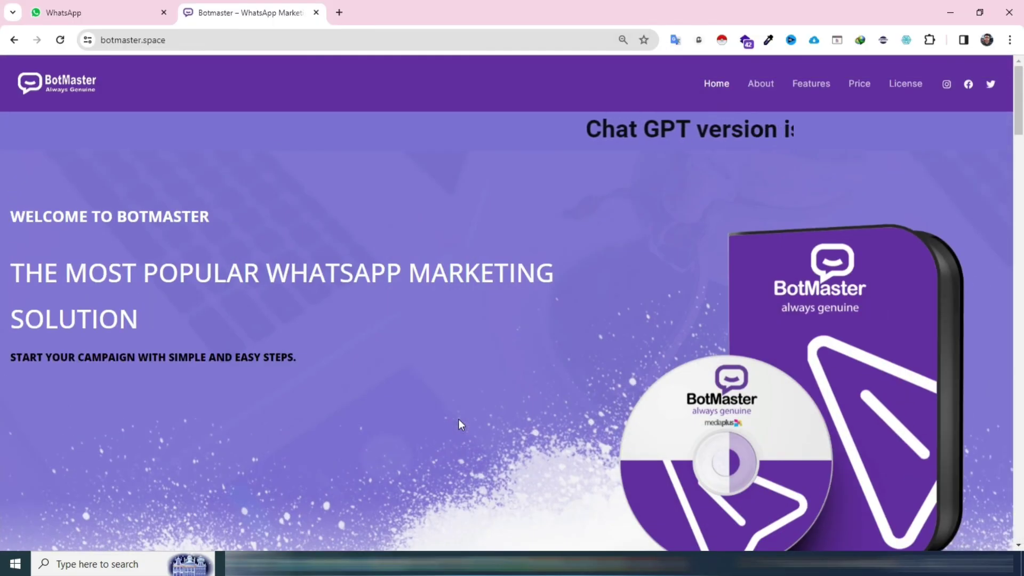